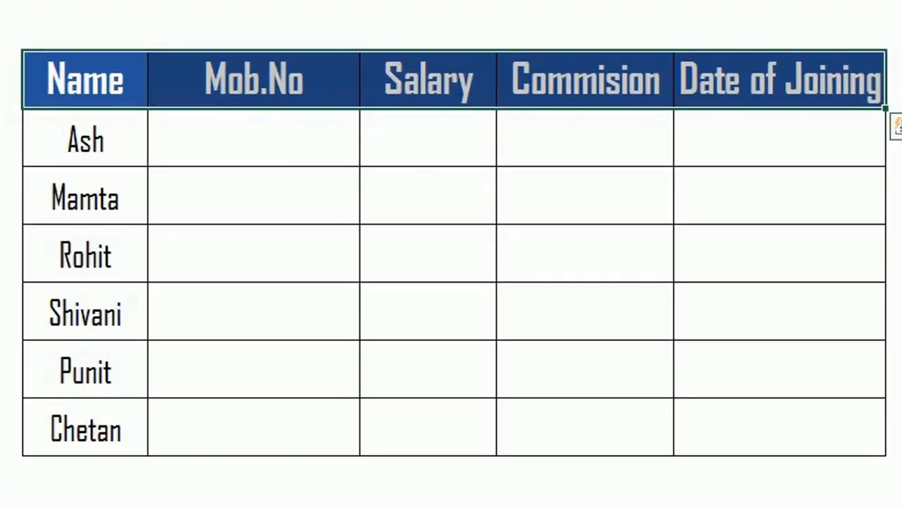
Select ranges across the Name and Mob.No columns, ending on Ash's Mob.No cell
{"action": "left_click", "coordinate": [254, 79]}
{"action": "left_click", "coordinate": [84, 79]}
{"action": "key", "text": "shift+Down"}
{"action": "key", "text": "shift+Down"}
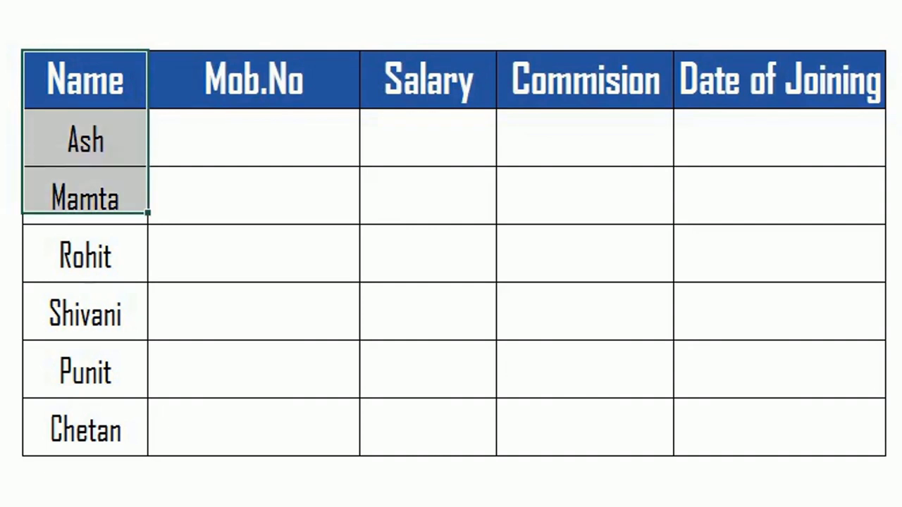
{"action": "key", "text": "shift+Down"}
{"action": "key", "text": "shift+Down"}
{"action": "key", "text": "shift+Down"}
{"action": "key", "text": "shift+Down"}
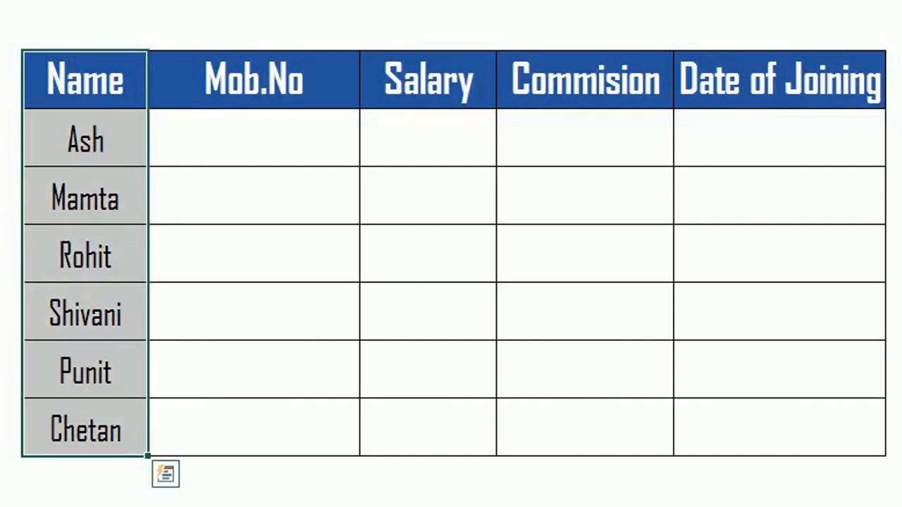
{"action": "left_click", "coordinate": [254, 79]}
{"action": "left_click", "coordinate": [254, 138]}
{"action": "key", "text": "shift+Down"}
{"action": "key", "text": "shift+Down"}
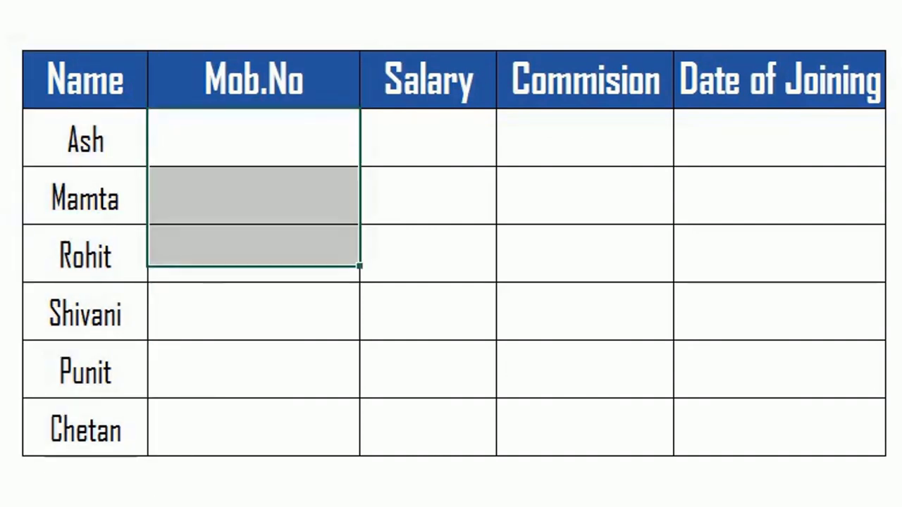
{"action": "key", "text": "shift+Down"}
{"action": "key", "text": "shift+Down"}
{"action": "key", "text": "shift+Down"}
{"action": "key", "text": "shift+Up"}
{"action": "key", "text": "shift+Right"}
{"action": "key", "text": "shift+Right"}
{"action": "key", "text": "shift+Right"}
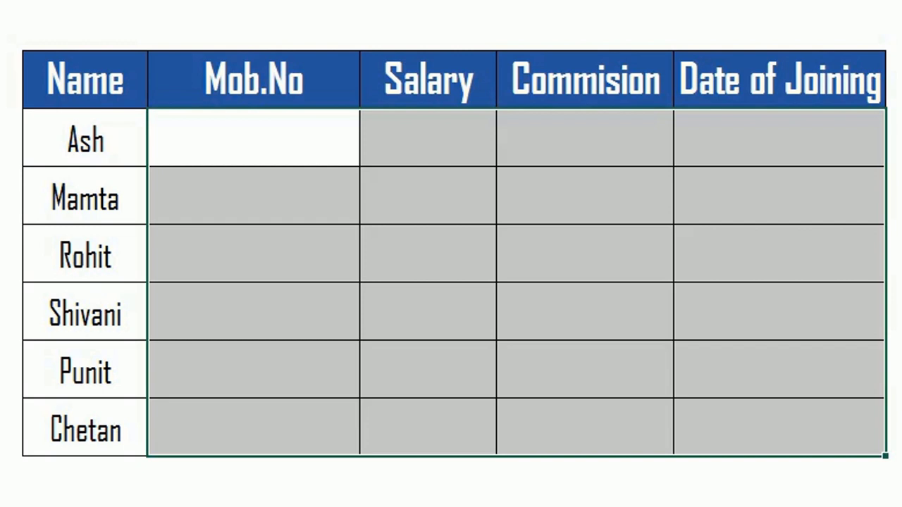
{"action": "left_click", "coordinate": [254, 137]}
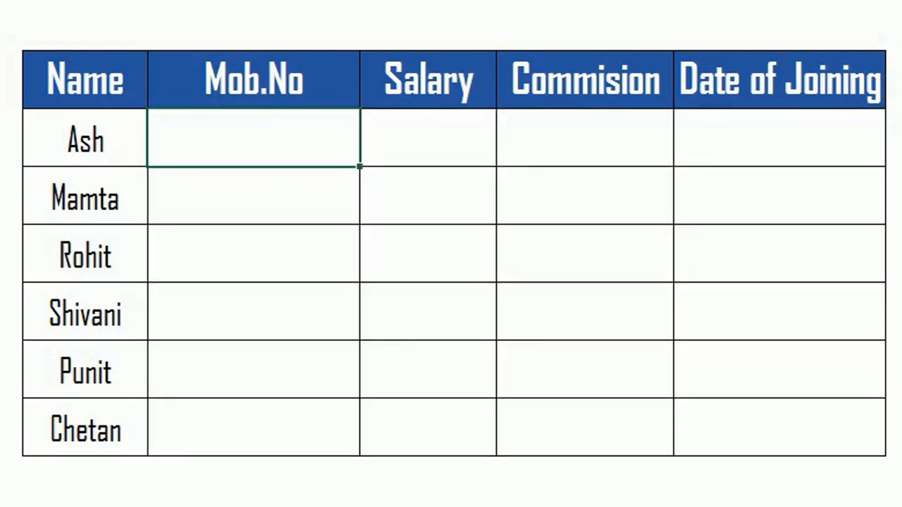
{"action": "type", "text": "=ran"}
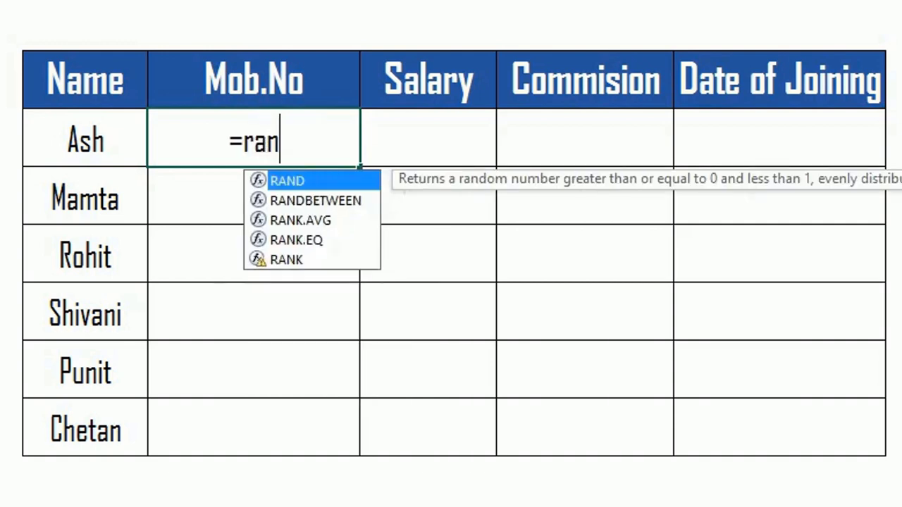
{"action": "type", "text": "d"}
{"action": "key", "text": "Down"}
{"action": "key", "text": "Tab"}
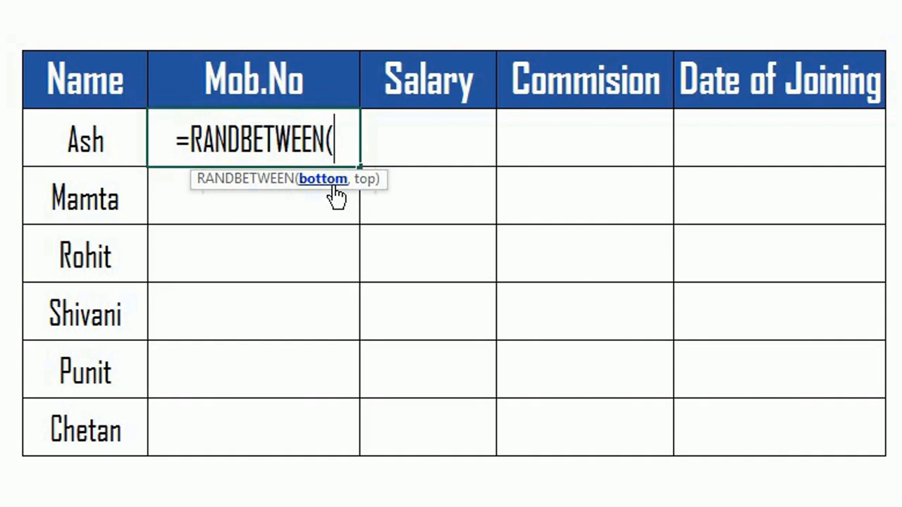
{"action": "type", "text": "9"}
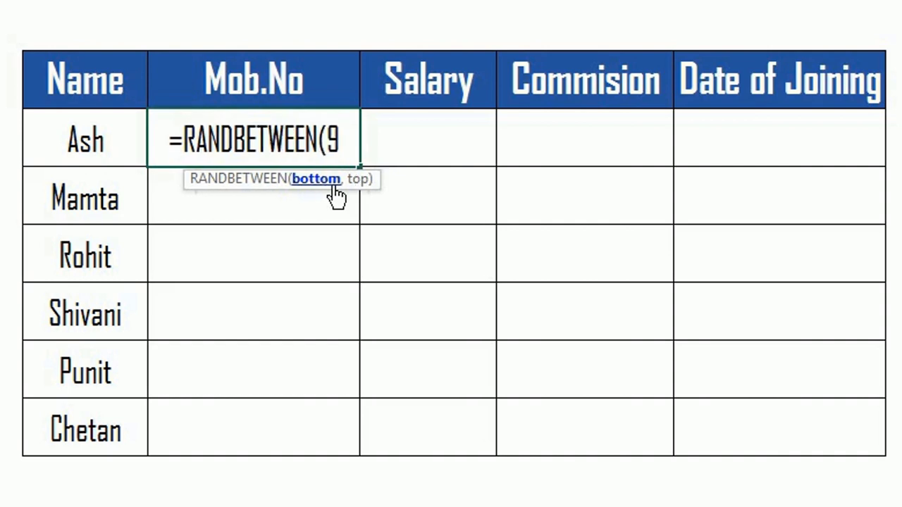
{"action": "type", "text": "11111"}
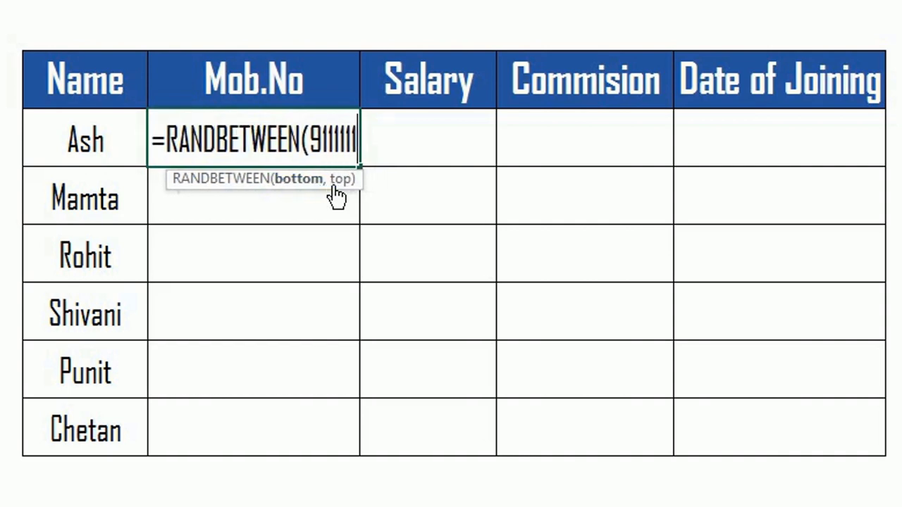
{"action": "type", "text": "1111,"}
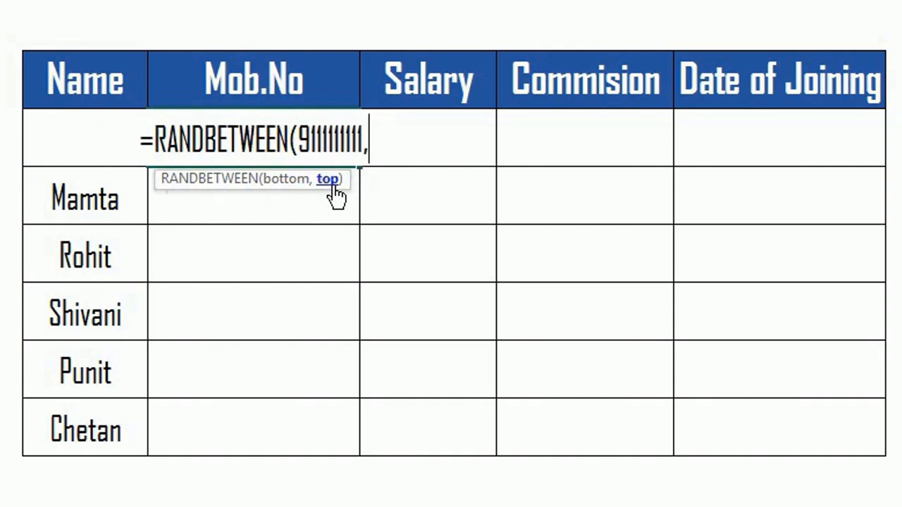
{"action": "type", "text": "99999"}
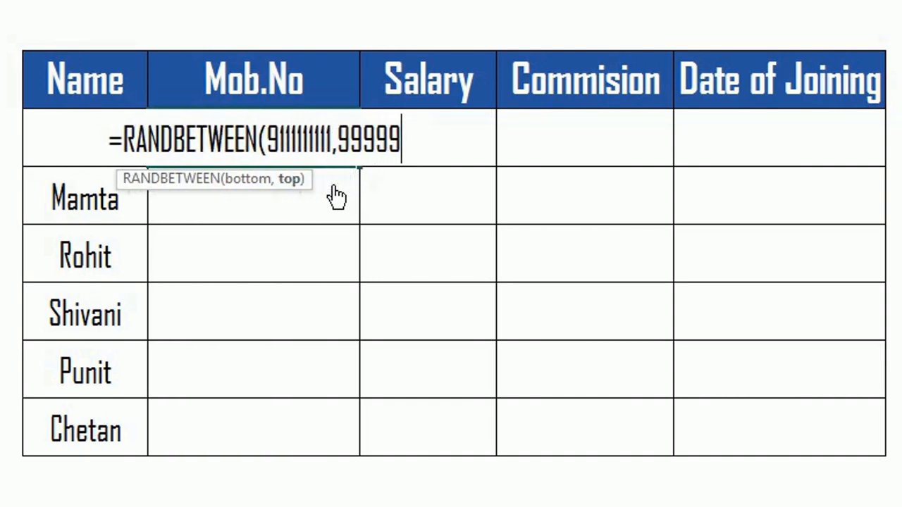
{"action": "type", "text": "99999"}
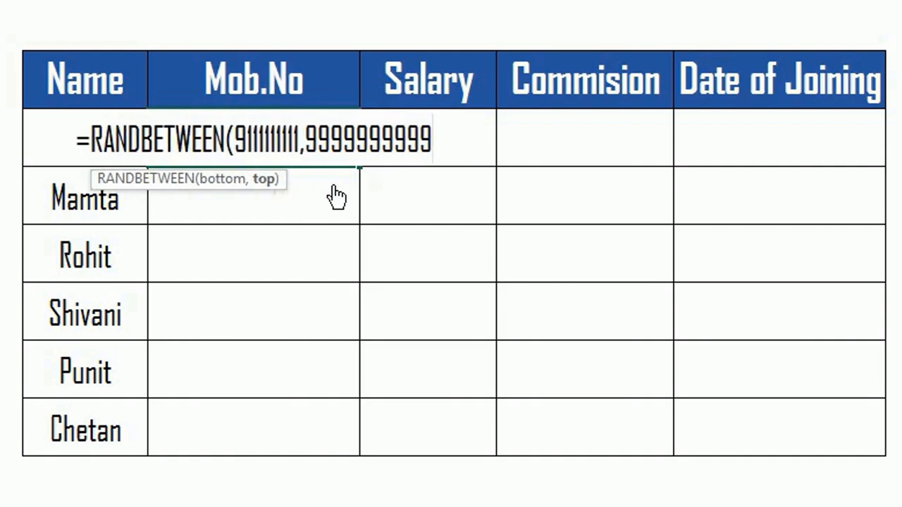
{"action": "type", "text": ")"}
{"action": "key", "text": "Return"}
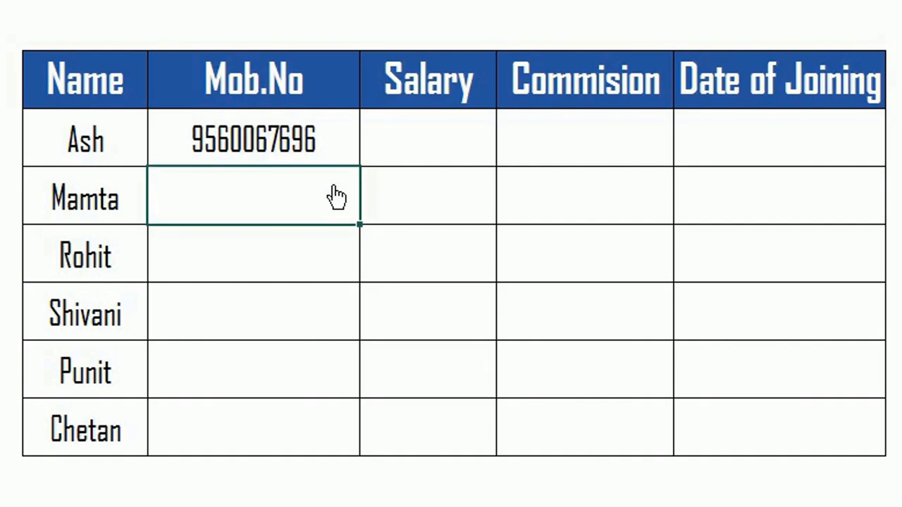
{"action": "key", "text": "Up"}
Fill the Mob.No formula down to Chetan and check that the numbers recalculate
{"action": "key", "text": "shift+Down"}
{"action": "key", "text": "shift+Down"}
{"action": "key", "text": "shift+Down"}
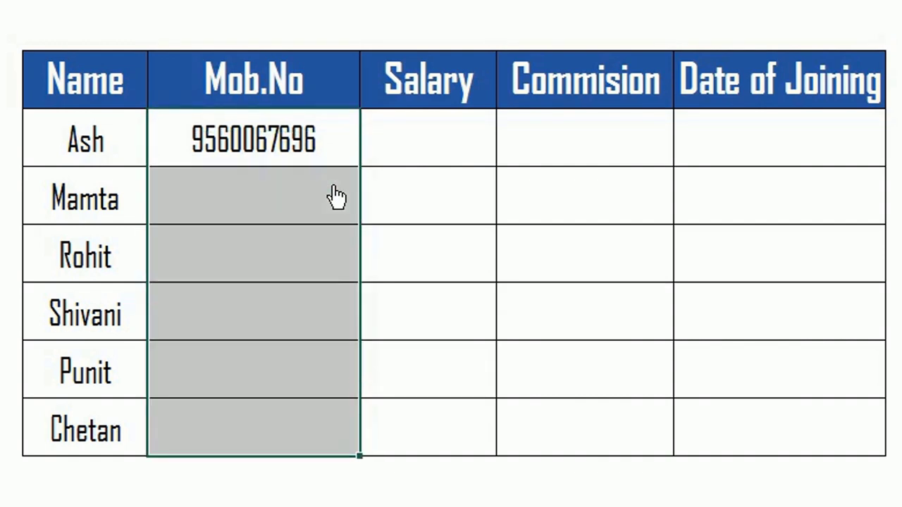
{"action": "key", "text": "ctrl+d"}
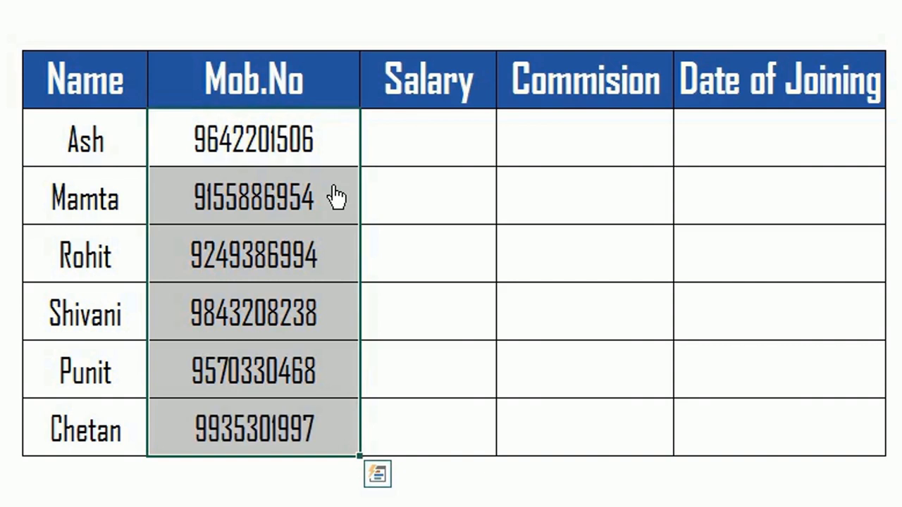
{"action": "key", "text": "Right"}
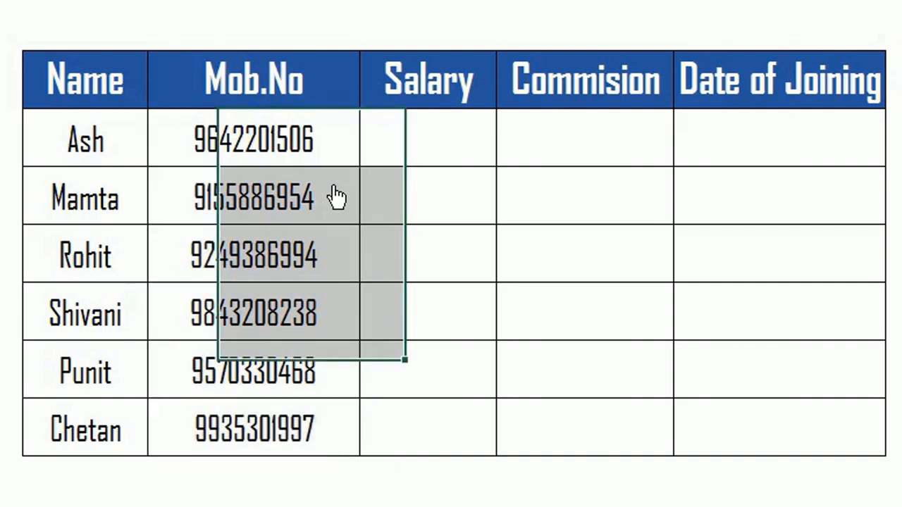
{"action": "type", "text": "asds"}
{"action": "key", "text": "Tab"}
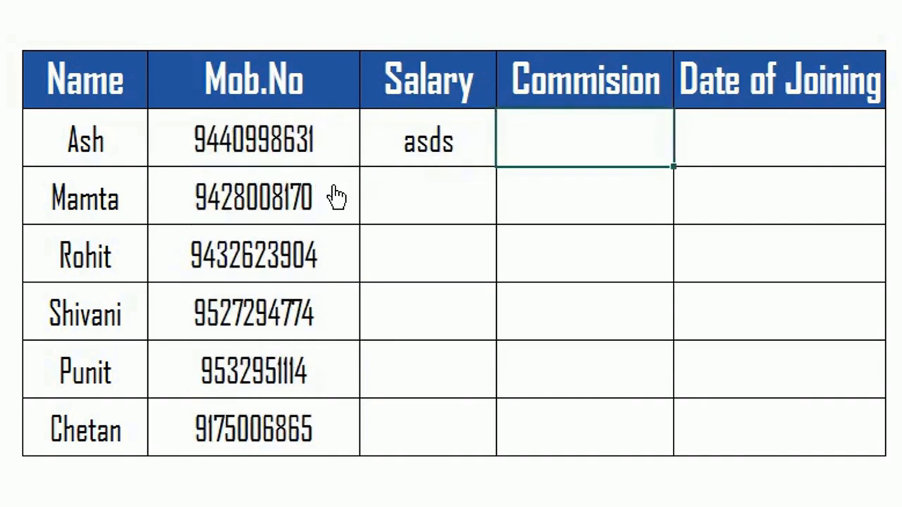
{"action": "key", "text": "Left"}
{"action": "key", "text": "Delete"}
Copy the Mob.No numbers and paste them back as fixed values
{"action": "key", "text": "Left"}
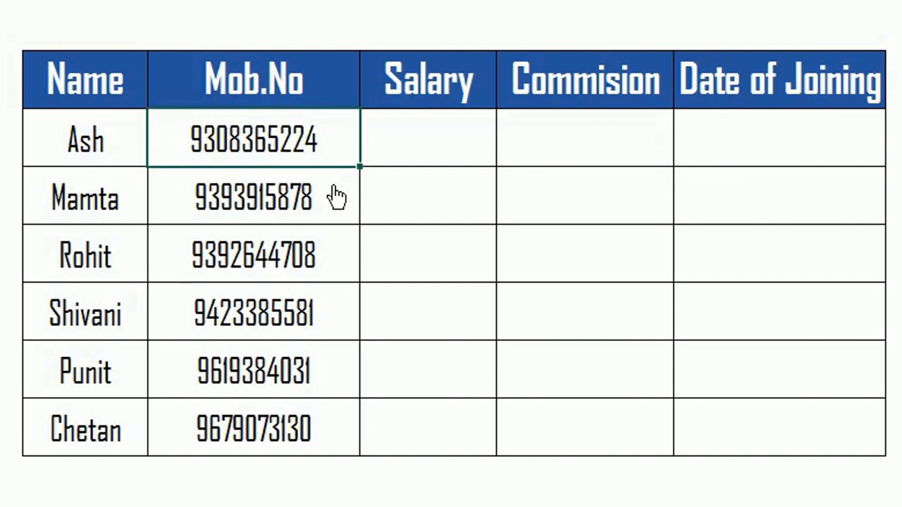
{"action": "key", "text": "ctrl+shift+Down"}
{"action": "key", "text": "ctrl+c"}
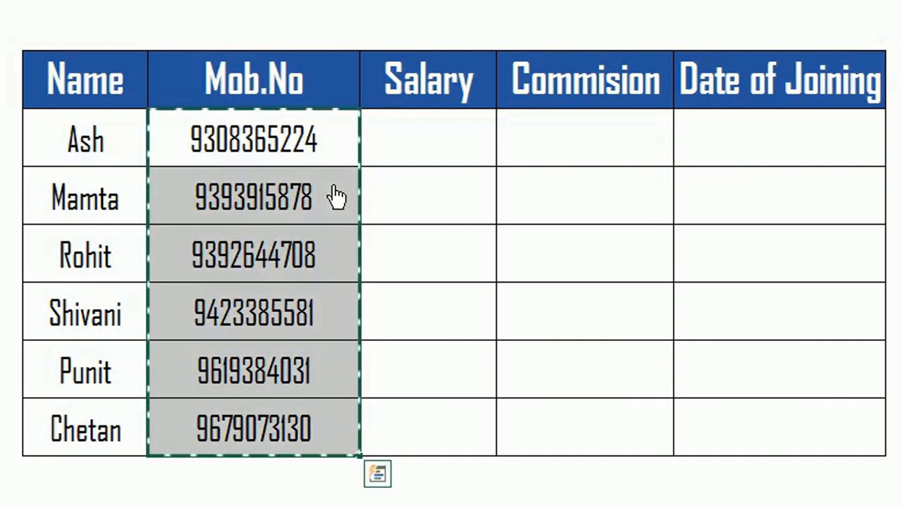
{"action": "right_click", "coordinate": [273, 259]}
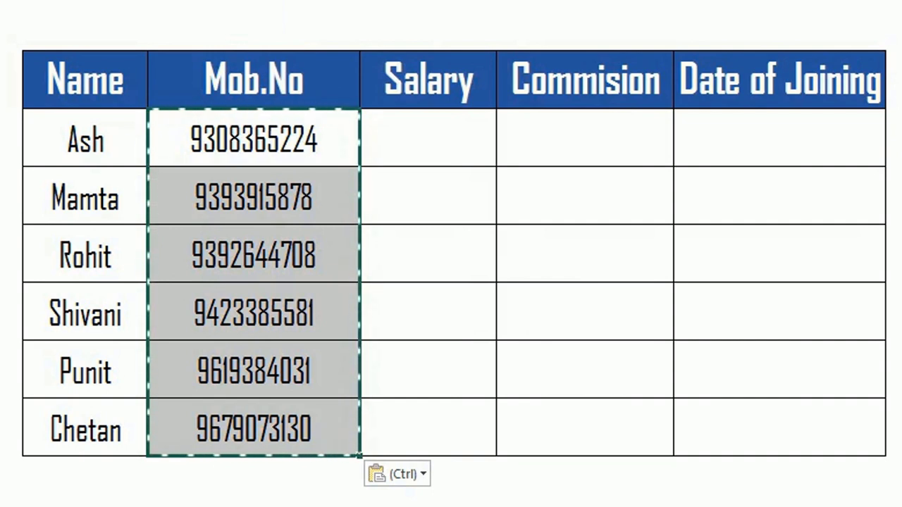
{"action": "left_click", "coordinate": [428, 137]}
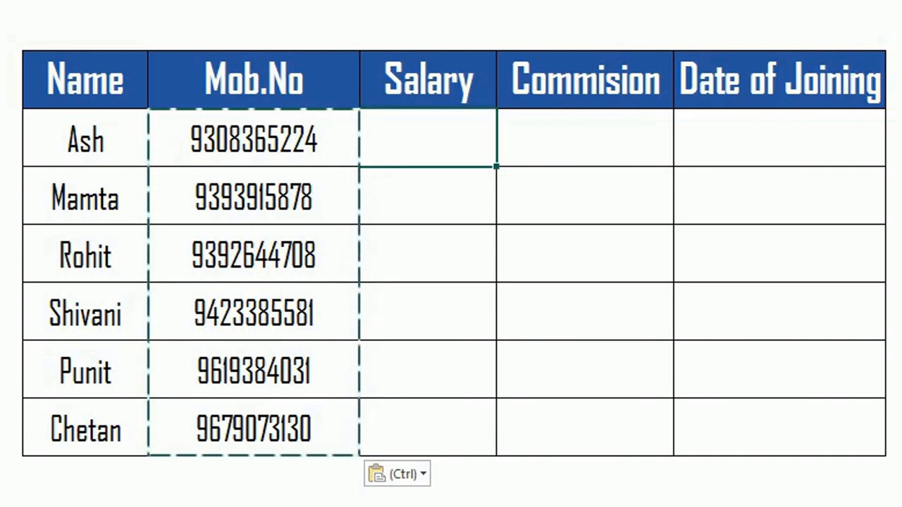
Enter =RANDBETWEEN(15000,40000) for Ash's Salary and fill it down to Chetan
{"action": "type", "text": "=rand"}
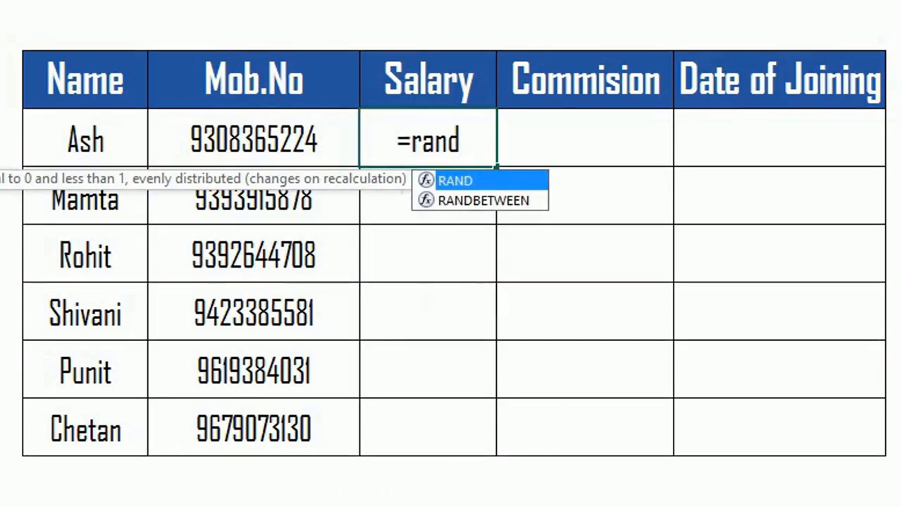
{"action": "key", "text": "Down"}
{"action": "key", "text": "Tab"}
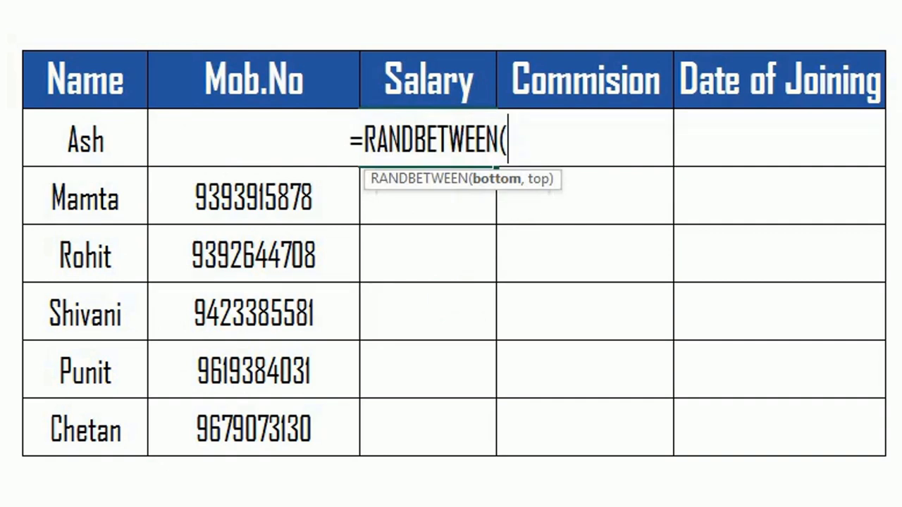
{"action": "type", "text": "15000"}
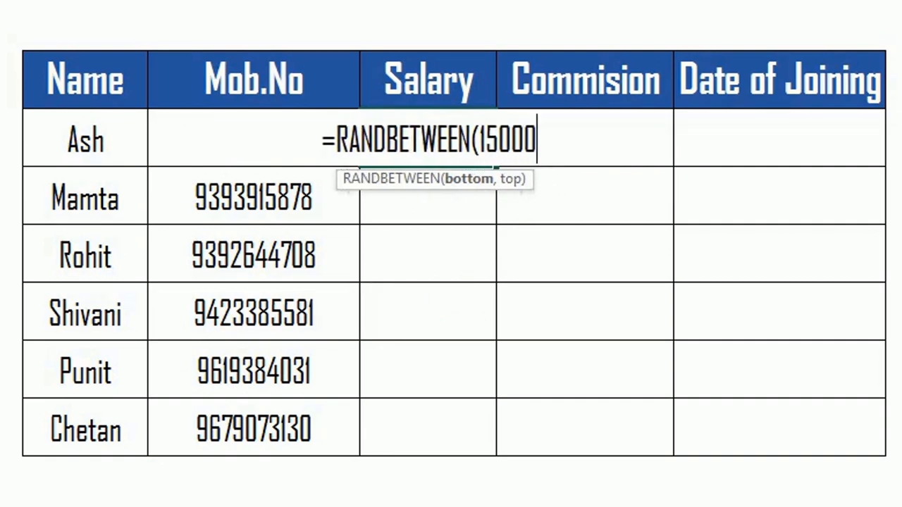
{"action": "type", "text": ",400"}
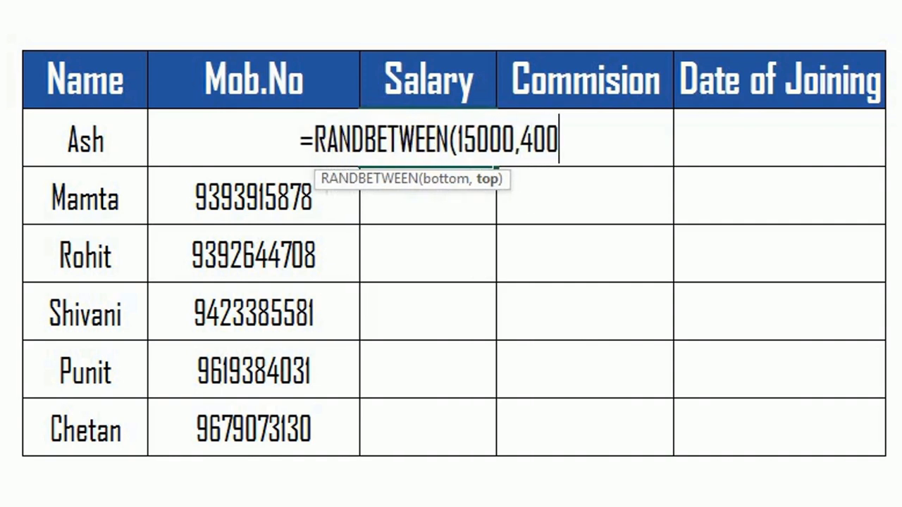
{"action": "type", "text": "00"}
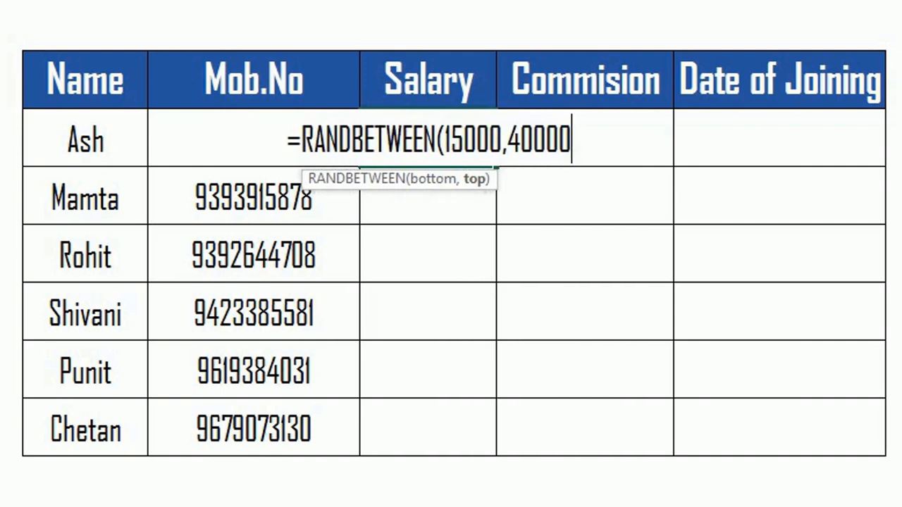
{"action": "type", "text": ")"}
{"action": "key", "text": "Return"}
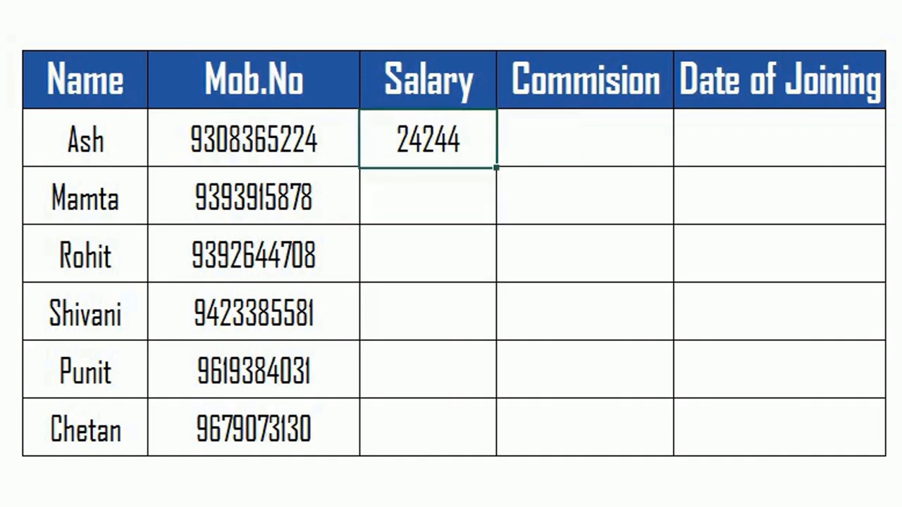
{"action": "mouse_move", "coordinate": [427, 138]}
{"action": "left_mouse_down"}
{"action": "mouse_move", "coordinate": [427, 493]}
{"action": "mouse_move", "coordinate": [428, 440]}
{"action": "left_mouse_up"}
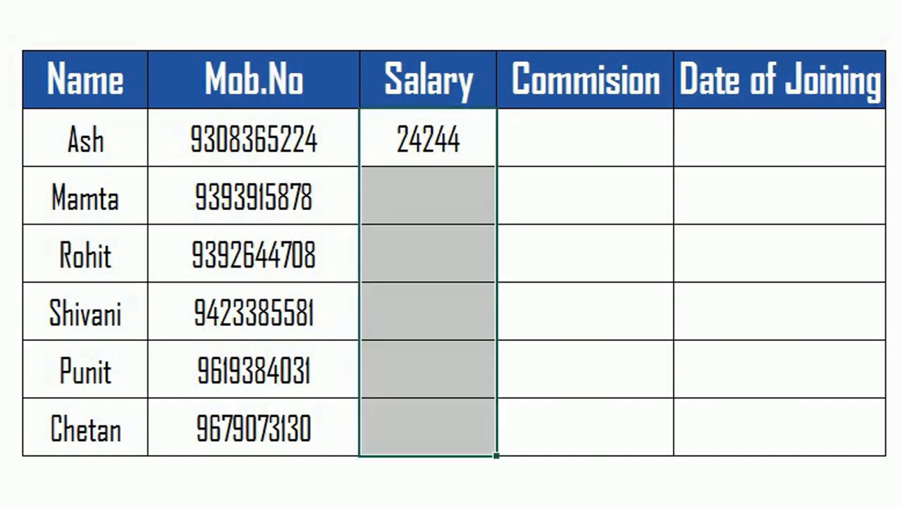
{"action": "key", "text": "ctrl+d"}
{"action": "left_click", "coordinate": [428, 138]}
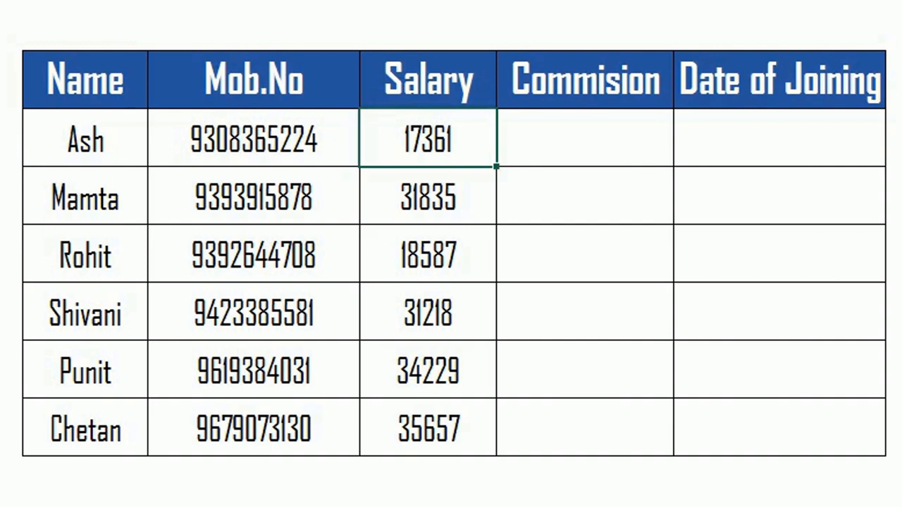
Change Ash's salary formula limits from 15000,40000 to 150,400
{"action": "key", "text": "F2"}
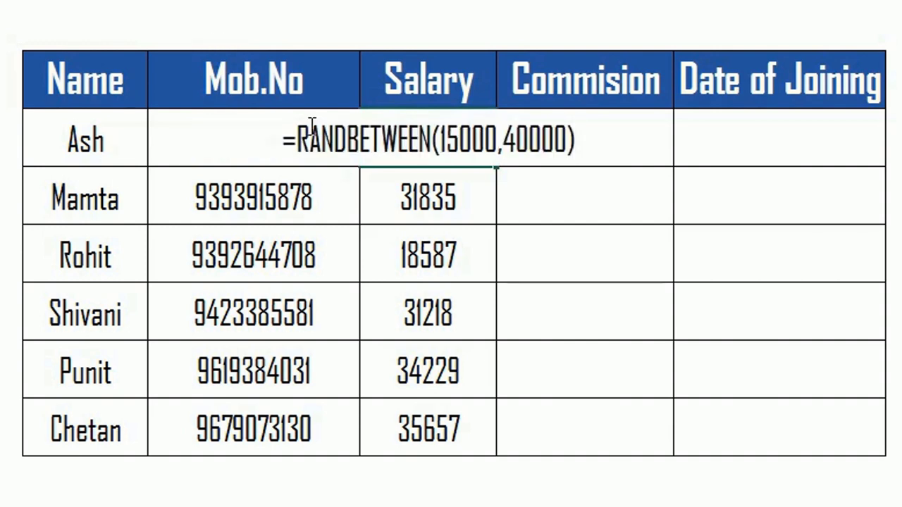
{"action": "left_click", "coordinate": [461, 141]}
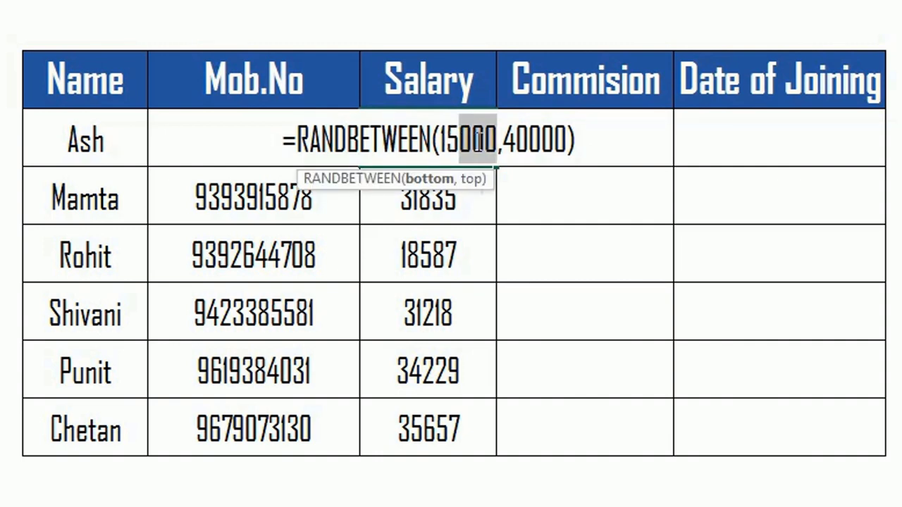
{"action": "left_click", "coordinate": [477, 143]}
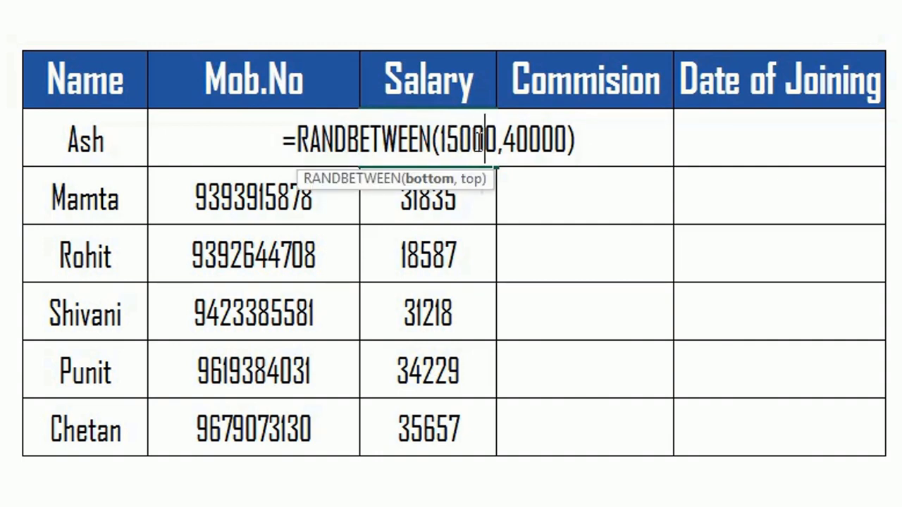
{"action": "key", "text": "shift+Right"}
{"action": "key", "text": "shift+Right"}
{"action": "key", "text": "BackSpace"}
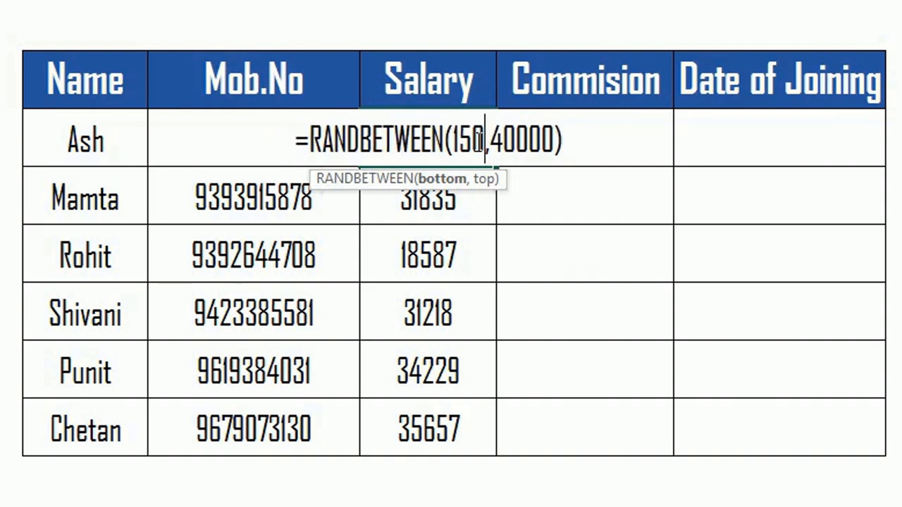
{"action": "key", "text": "Right"}
{"action": "key", "text": "Right"}
{"action": "key", "text": "Right"}
{"action": "key", "text": "shift+Right"}
{"action": "key", "text": "shift+Right"}
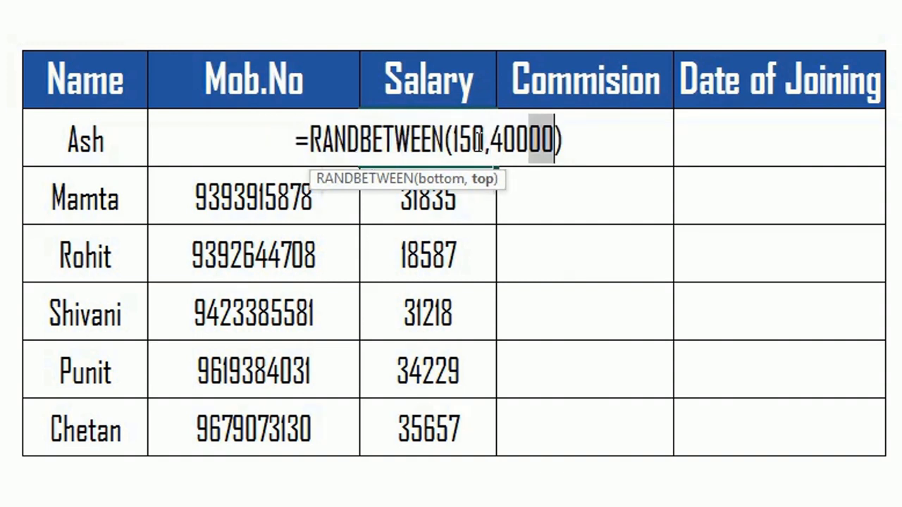
{"action": "key", "text": "BackSpace"}
{"action": "key", "text": "Left"}
{"action": "key", "text": "Left"}
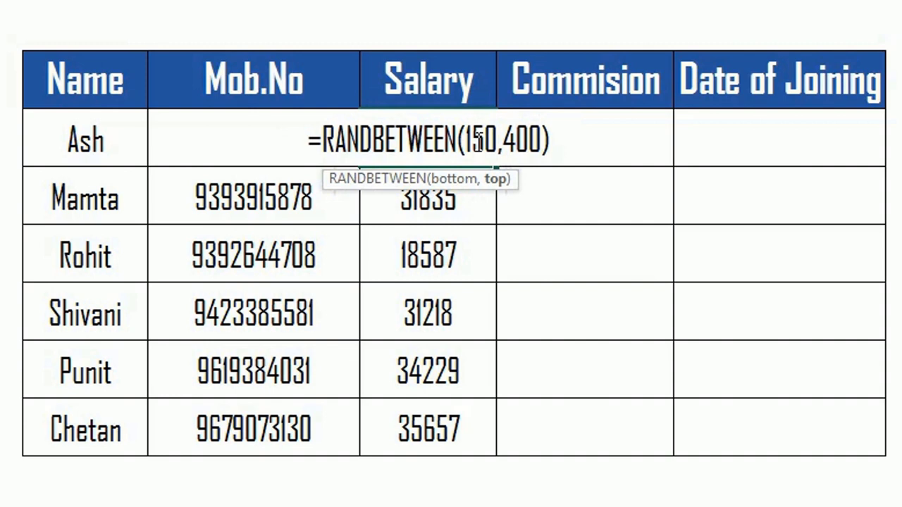
{"action": "key", "text": "Left"}
{"action": "key", "text": "Left"}
{"action": "key", "text": "Left"}
{"action": "key", "text": "Left"}
{"action": "key", "text": "Left"}
{"action": "key", "text": "Left"}
{"action": "key", "text": "Left"}
{"action": "key", "text": "Left"}
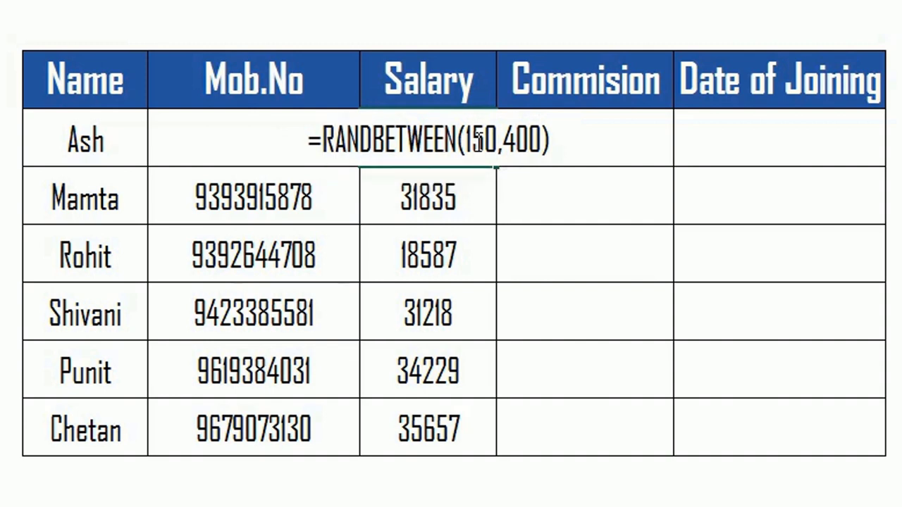
Wrap it as =CONCATENATE(RANDBETWEEN(150,400),"00") and fill it down the Salary column
{"action": "type", "text": "con"}
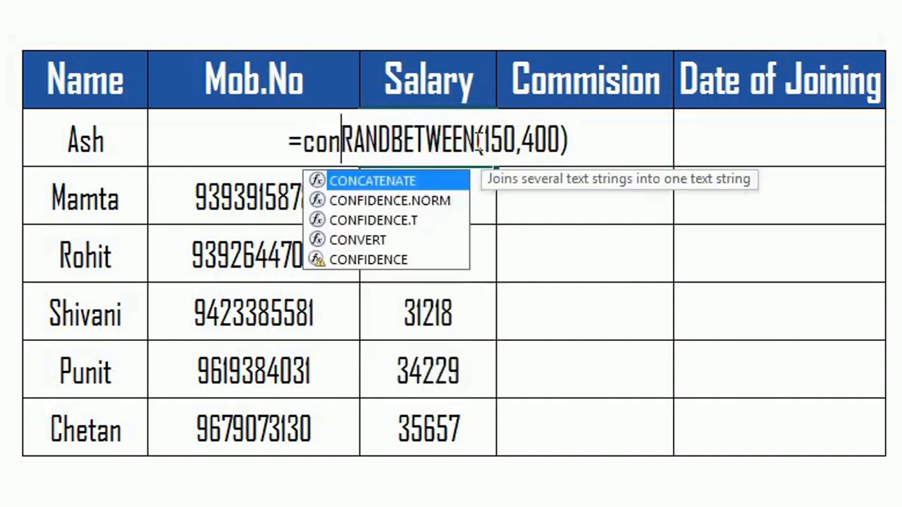
{"action": "key", "text": "Tab"}
{"action": "key", "text": "Right"}
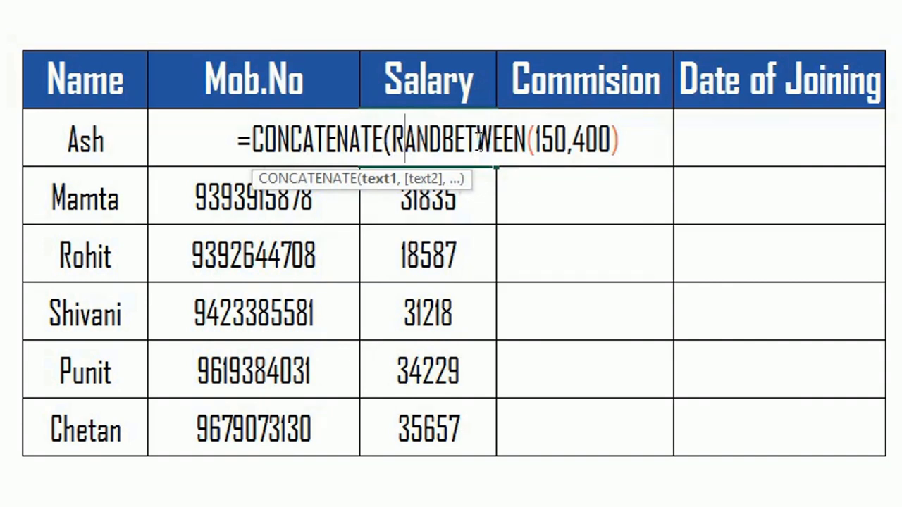
{"action": "key", "text": "Right"}
{"action": "key", "text": "Right"}
{"action": "key", "text": "Right"}
{"action": "key", "text": "Right"}
{"action": "type", "text": ","}
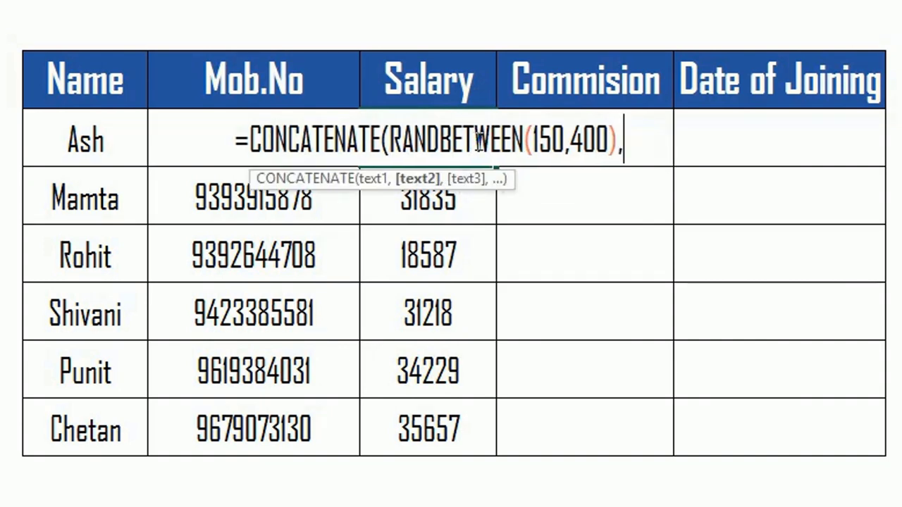
{"action": "type", "text": "\"0"}
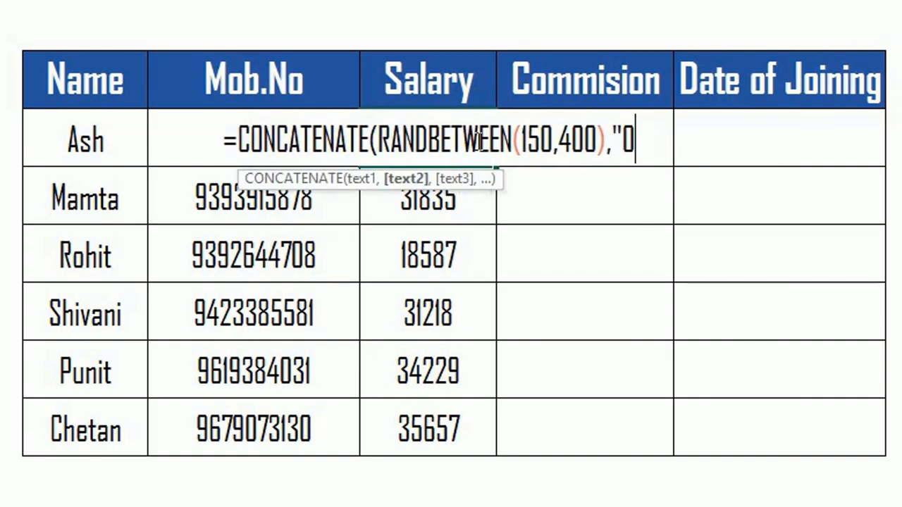
{"action": "type", "text": "0"}
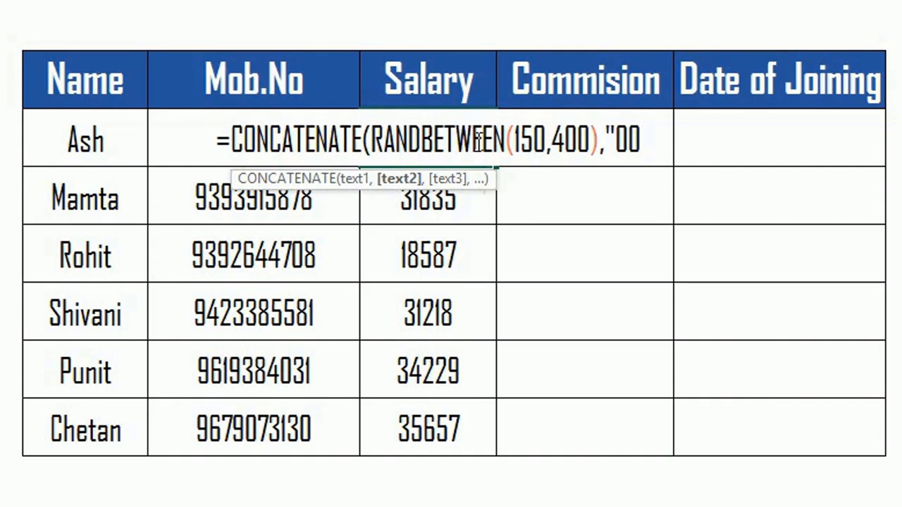
{"action": "type", "text": "\""}
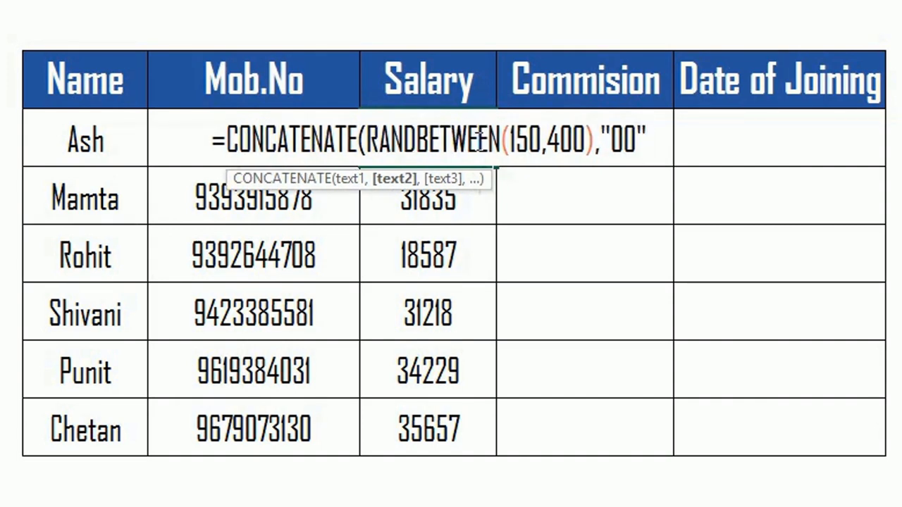
{"action": "type", "text": ")"}
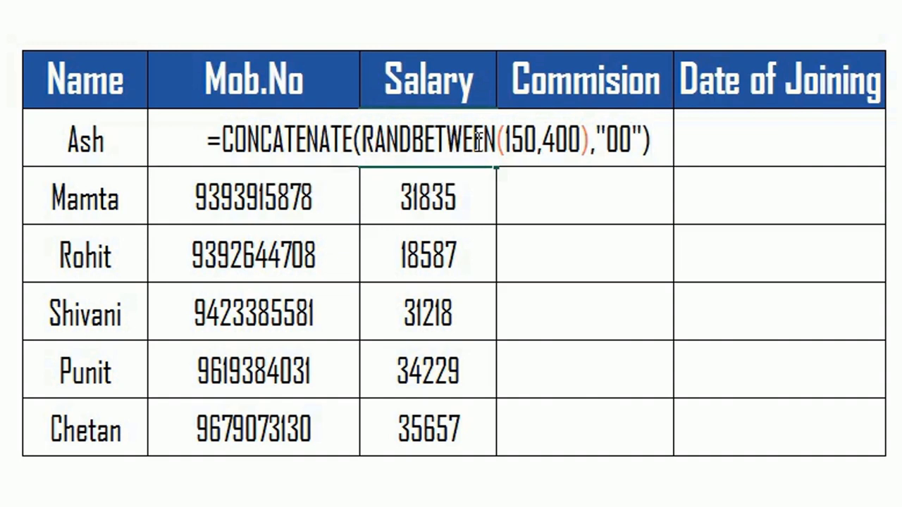
{"action": "mouse_move", "coordinate": [508, 138]}
{"action": "left_mouse_down"}
{"action": "mouse_move", "coordinate": [610, 138]}
{"action": "mouse_move", "coordinate": [592, 133]}
{"action": "left_mouse_up"}
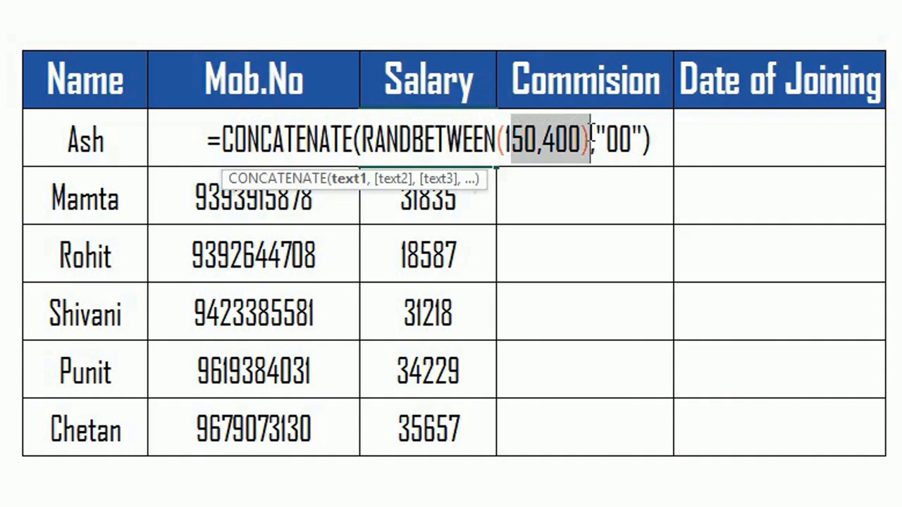
{"action": "key", "text": "Return"}
{"action": "key", "text": "Up"}
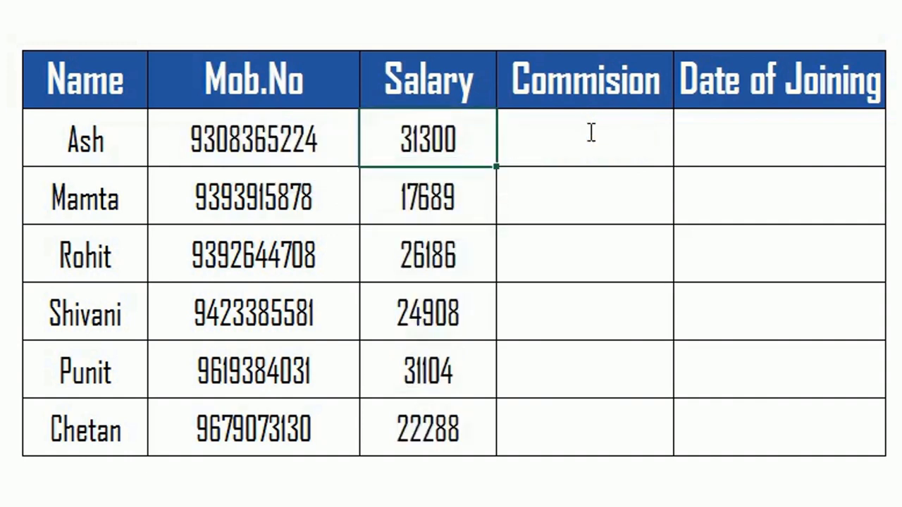
{"action": "key", "text": "ctrl+shift+Down"}
{"action": "key", "text": "ctrl+d"}
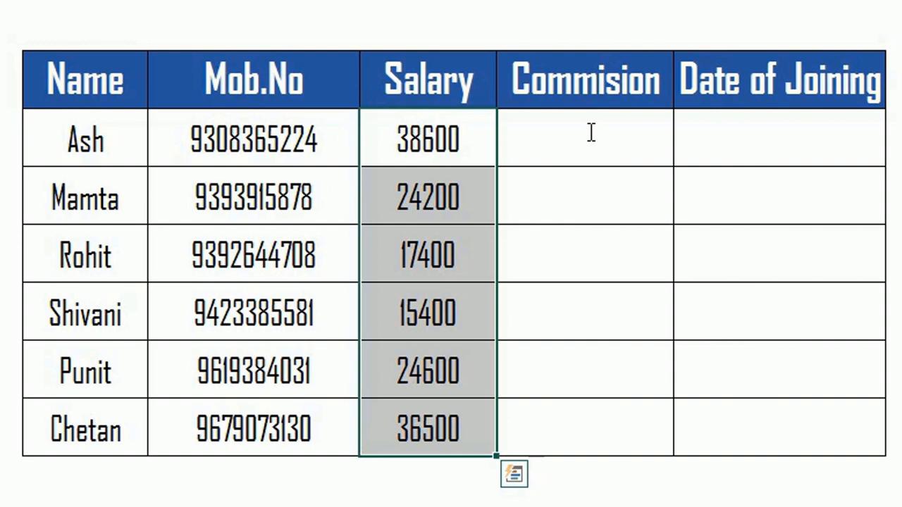
Enter a RANDBETWEEN date formula starting at "1-1-2000" in Ash's Date of Joining cell
{"action": "key", "text": "Right"}
{"action": "key", "text": "Right"}
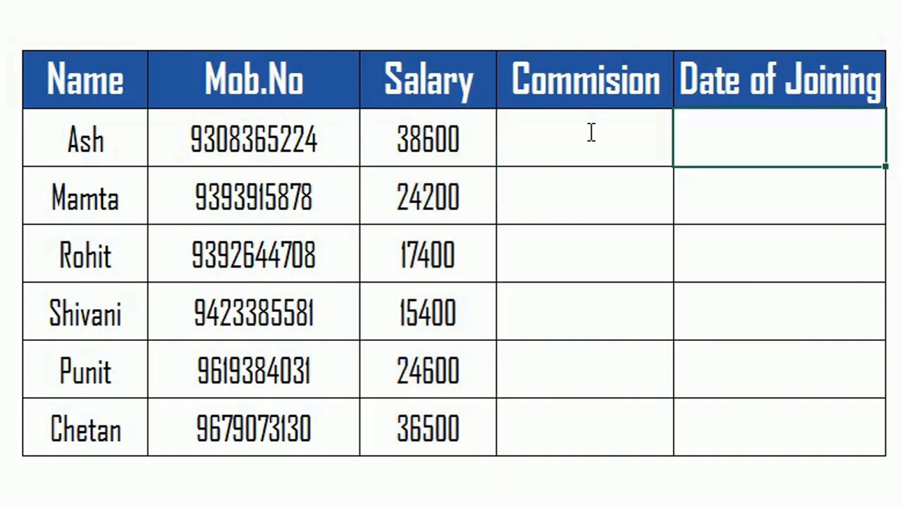
{"action": "type", "text": "="}
{"action": "type", "text": "rand"}
{"action": "key", "text": "Down"}
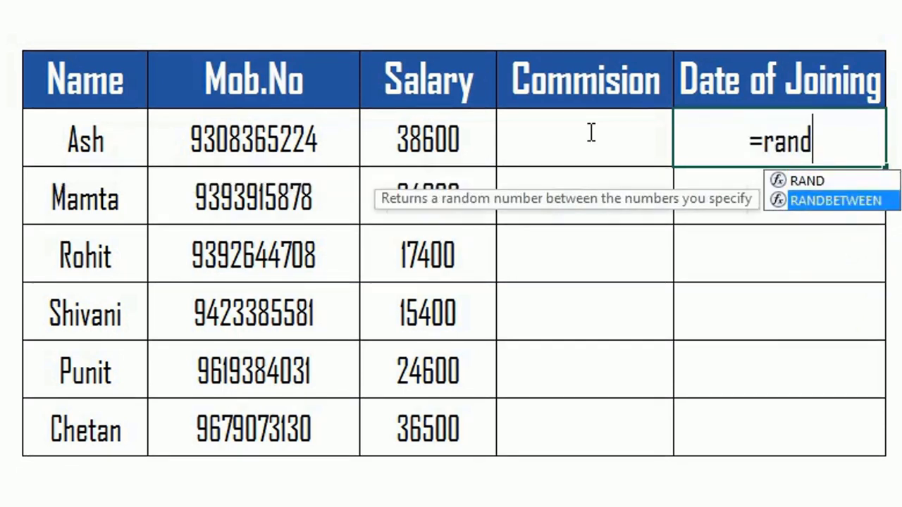
{"action": "key", "text": "Tab"}
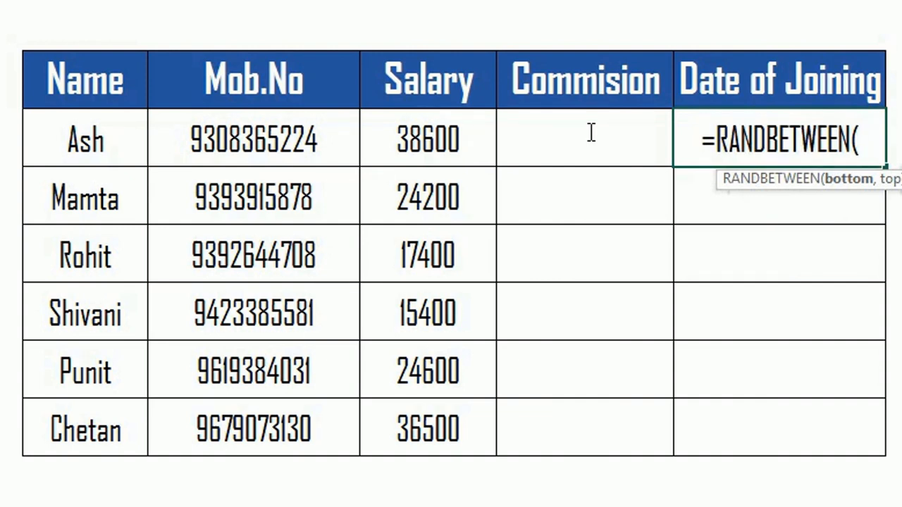
{"action": "type", "text": "@"}
{"action": "key", "text": "BackSpace"}
{"action": "type", "text": "\""}
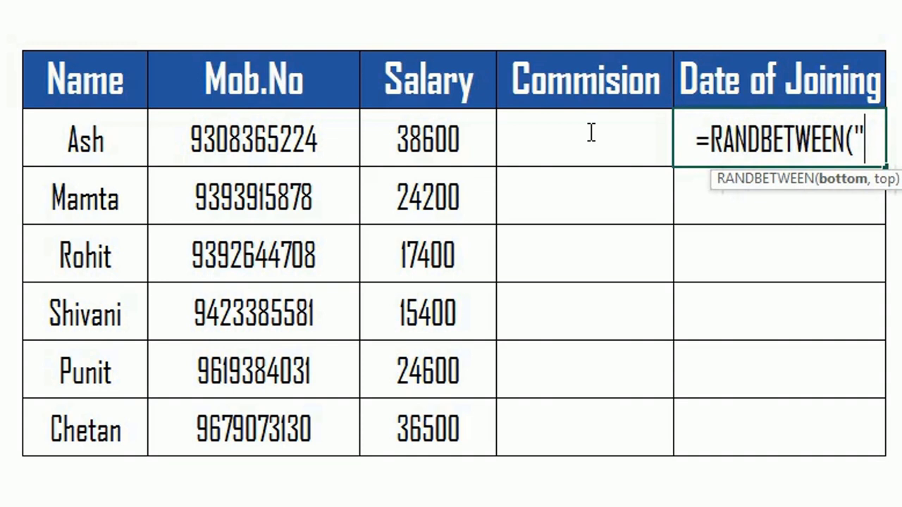
{"action": "type", "text": "1"}
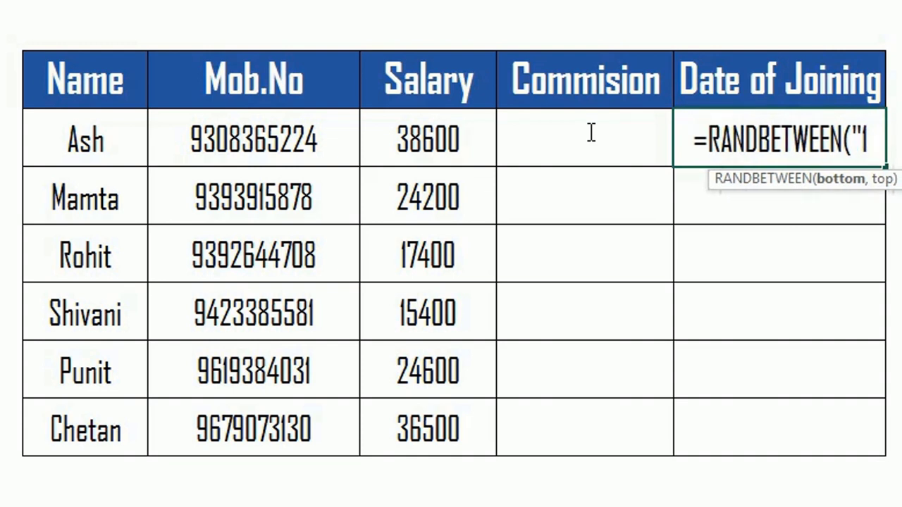
{"action": "type", "text": "-1-2"}
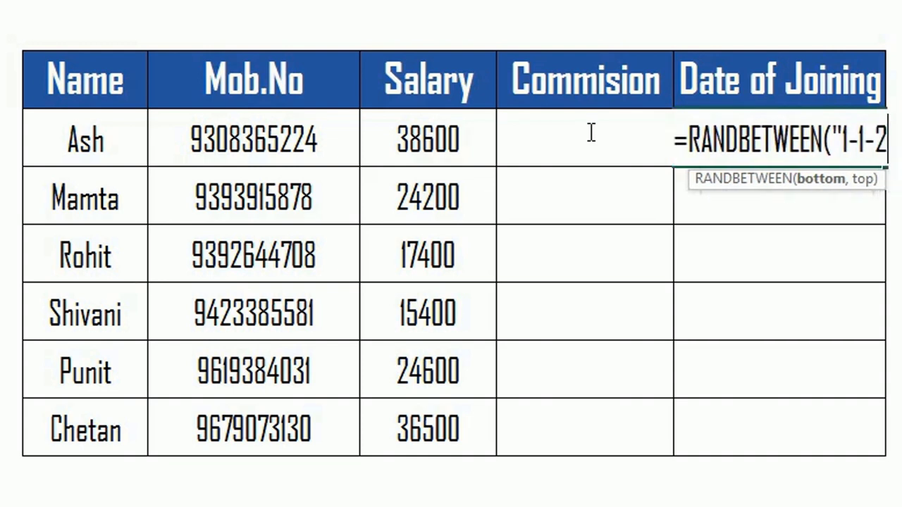
{"action": "type", "text": "000"}
{"action": "type", "text": "\""}
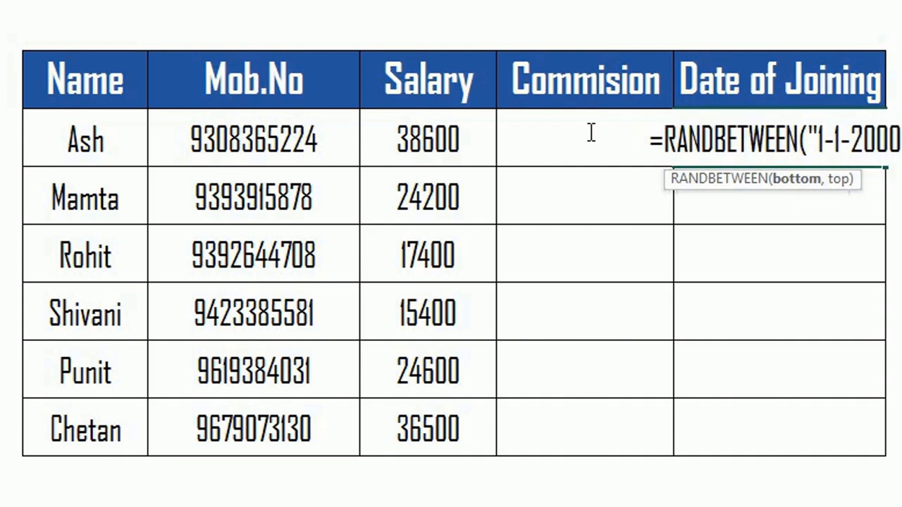
{"action": "type", "text": ","}
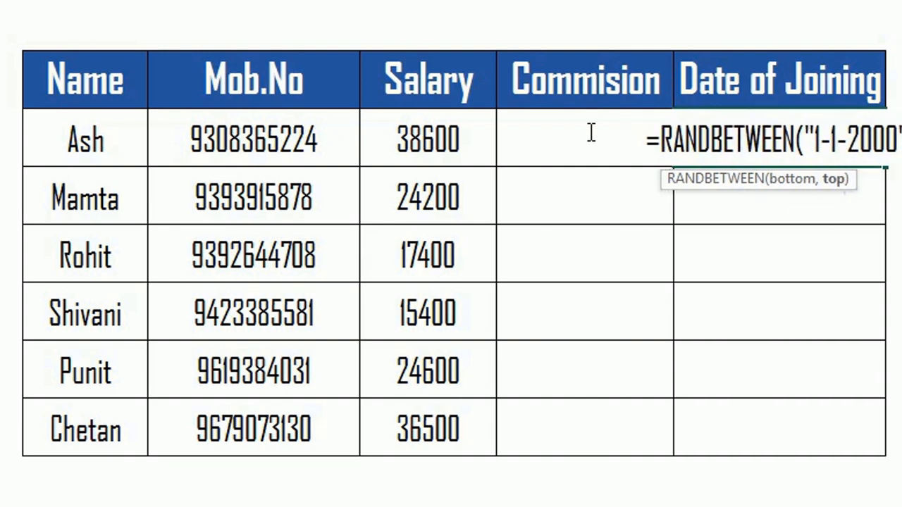
{"action": "type", "text": "\""}
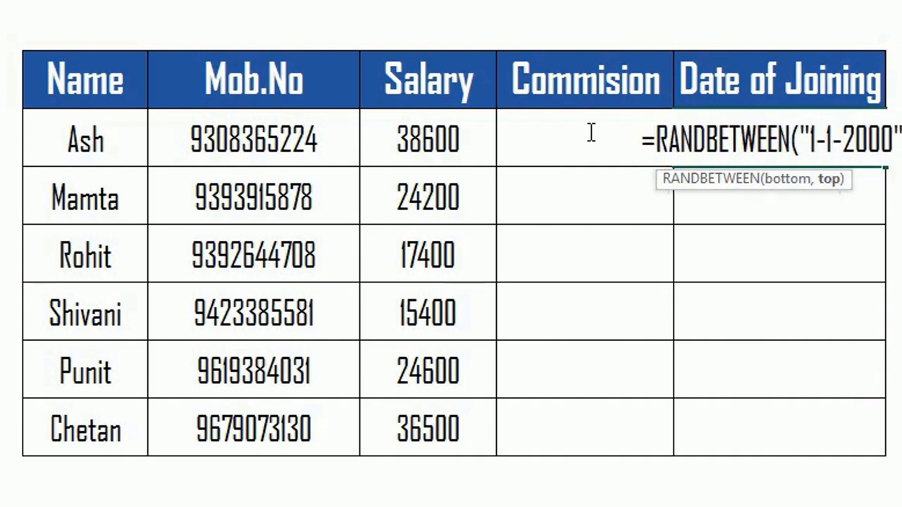
{"action": "type", "text": "1"}
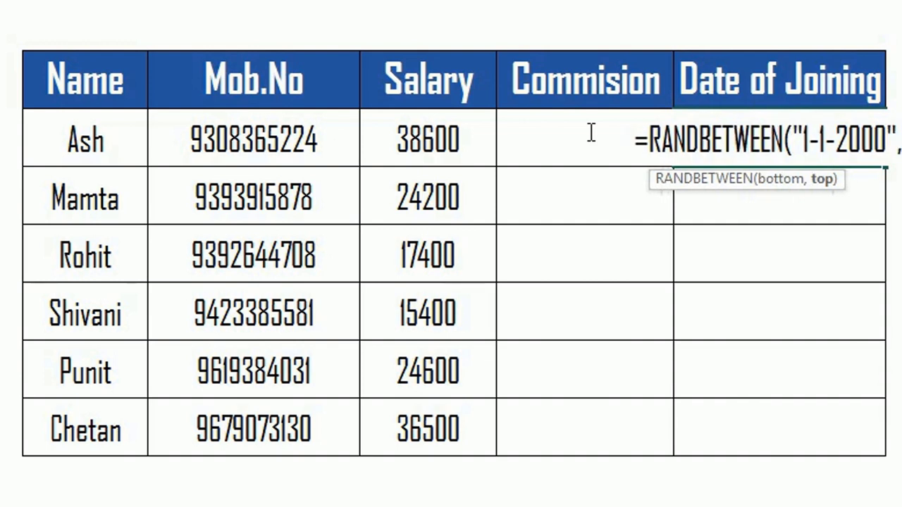
{"action": "type", "text": "-11"}
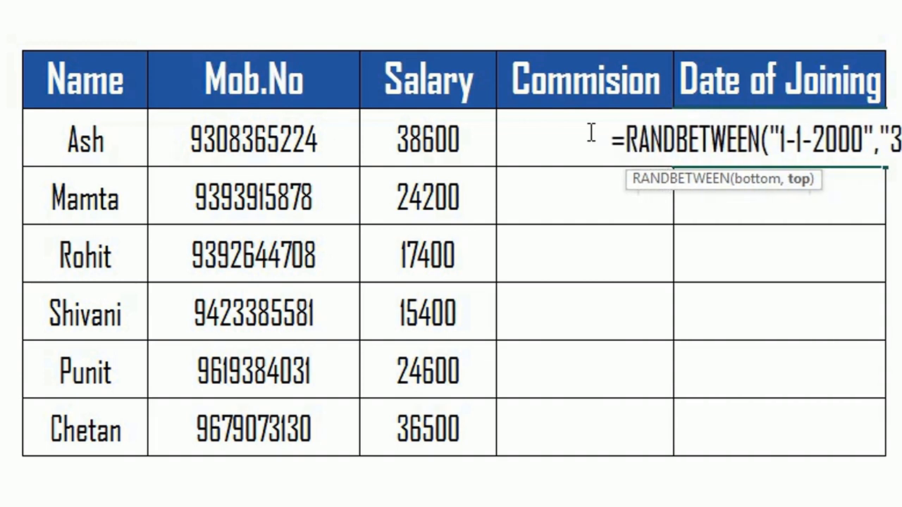
{"action": "type", "text": "2-2"}
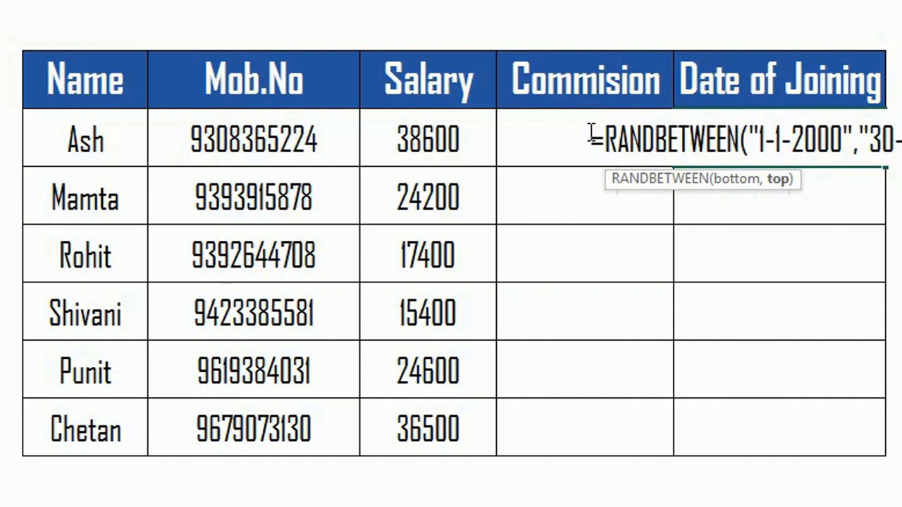
{"action": "type", "text": "1"}
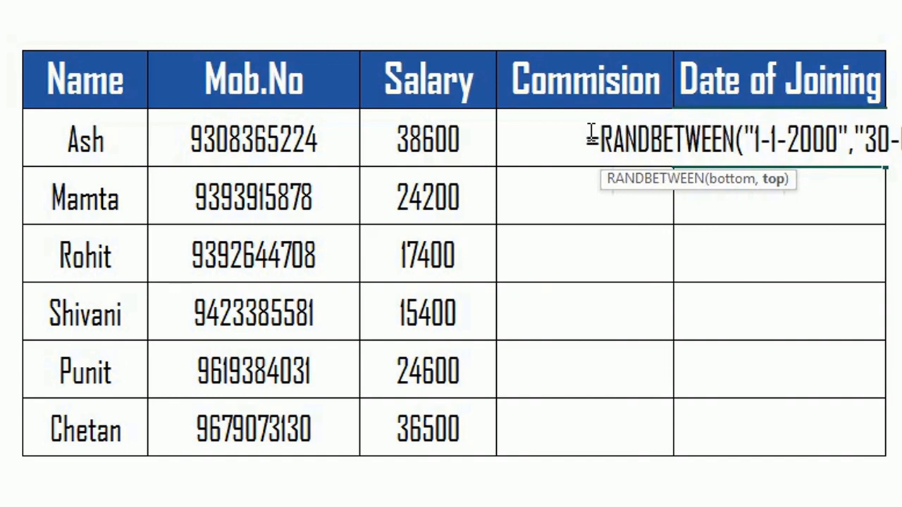
{"action": "type", "text": "1"}
{"action": "key", "text": "Return"}
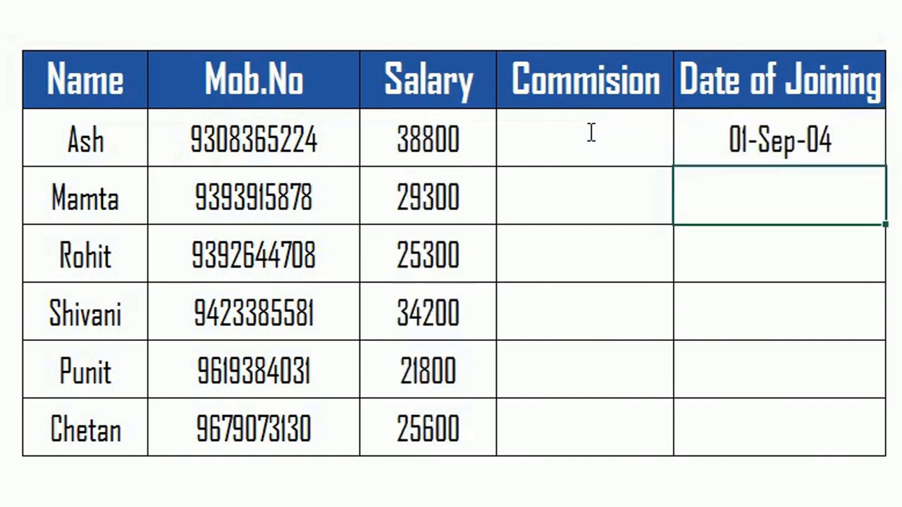
Fill the date formula down all six Date of Joining cells
{"action": "key", "text": "Up"}
{"action": "key", "text": "shift+Down"}
{"action": "key", "text": "shift+Down"}
{"action": "key", "text": "shift+Down"}
{"action": "key", "text": "shift+Down"}
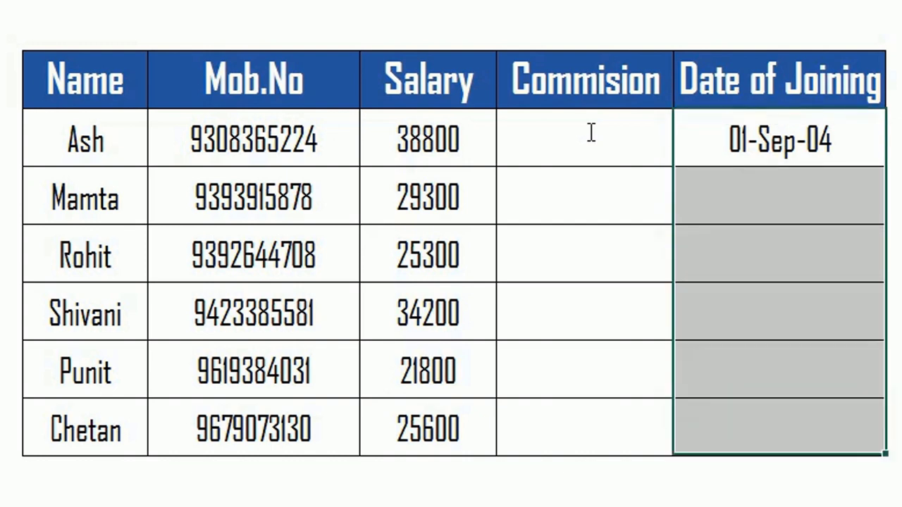
{"action": "key", "text": "ctrl+d"}
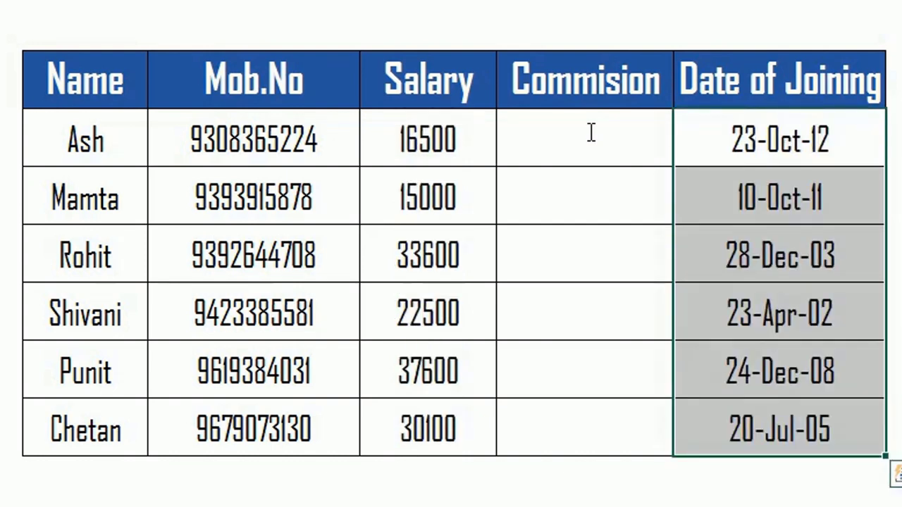
Select the whole employee table and paste it as plain values
{"action": "key", "text": "Home"}
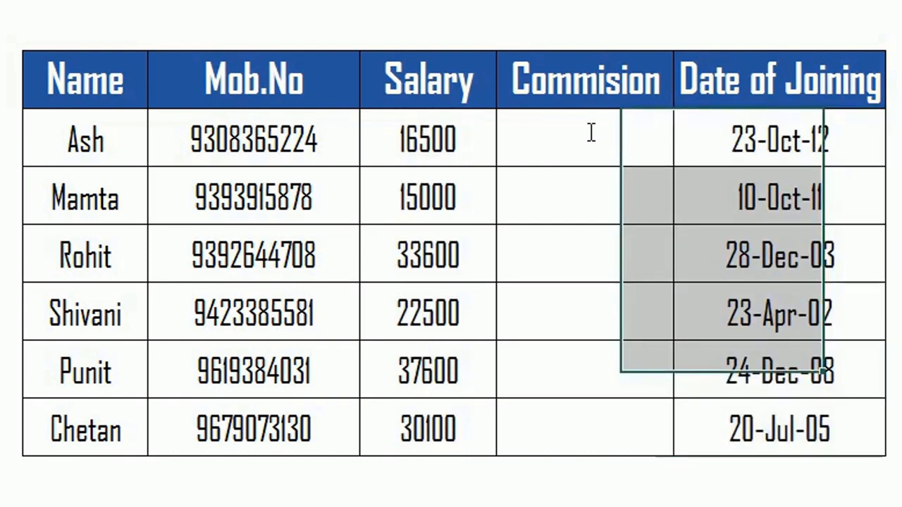
{"action": "key", "text": "Right"}
{"action": "key", "text": "Right"}
{"action": "key", "text": "Right"}
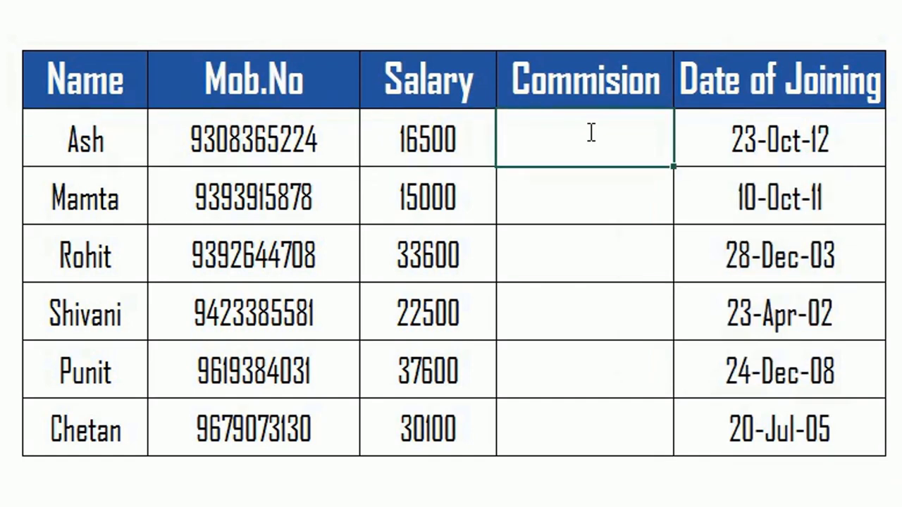
{"action": "key", "text": "Left"}
{"action": "key", "text": "Left"}
{"action": "key", "text": "Left"}
{"action": "key", "text": "ctrl+shift+Down"}
{"action": "key", "text": "ctrl+shift+Right"}
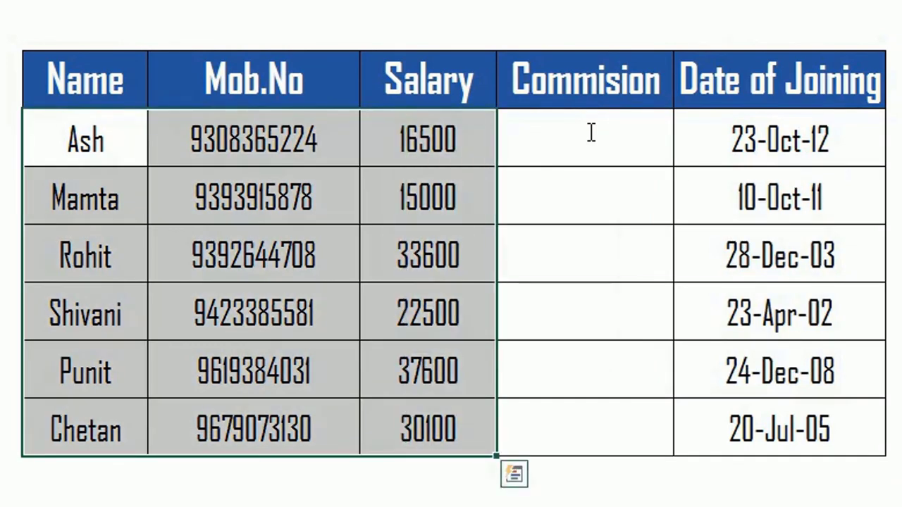
{"action": "key", "text": "shift+Right"}
{"action": "key", "text": "shift+Right"}
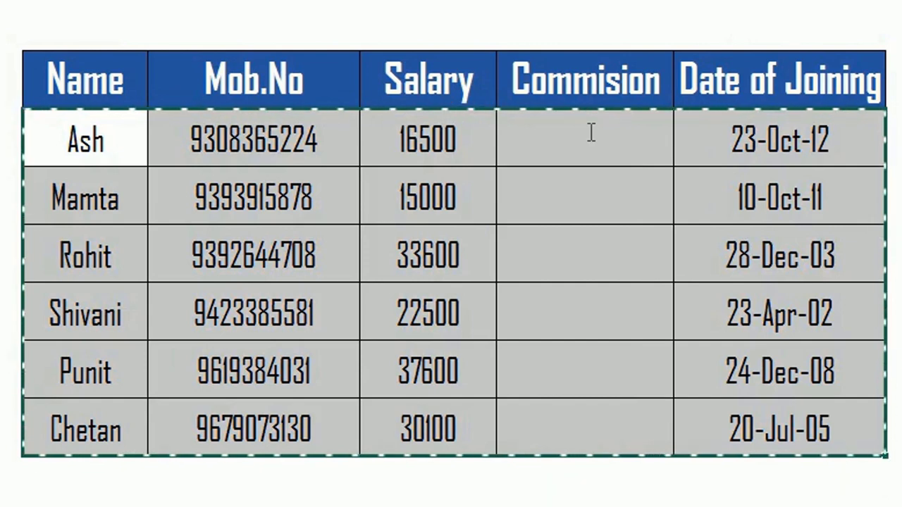
{"action": "key", "text": "ctrl+alt+v"}
{"action": "key", "text": "Return"}
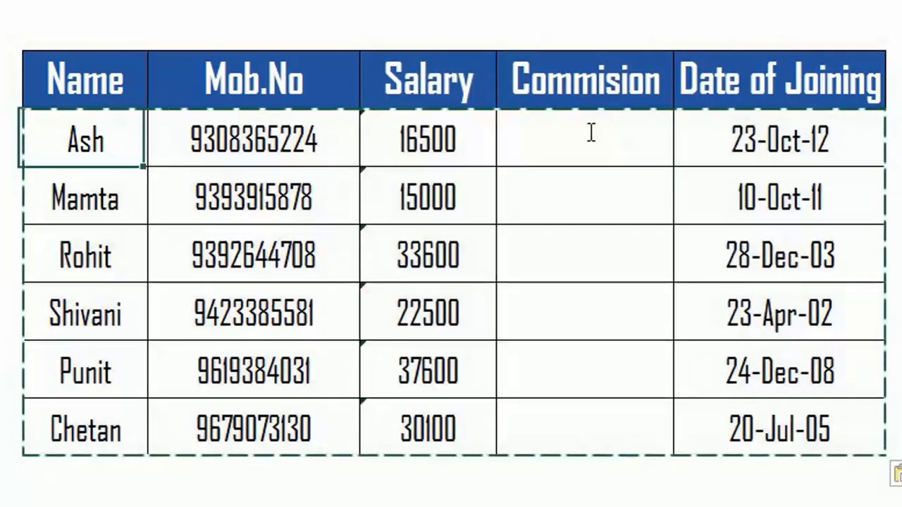
{"action": "key", "text": "Right"}
{"action": "key", "text": "Right"}
{"action": "key", "text": "Right"}
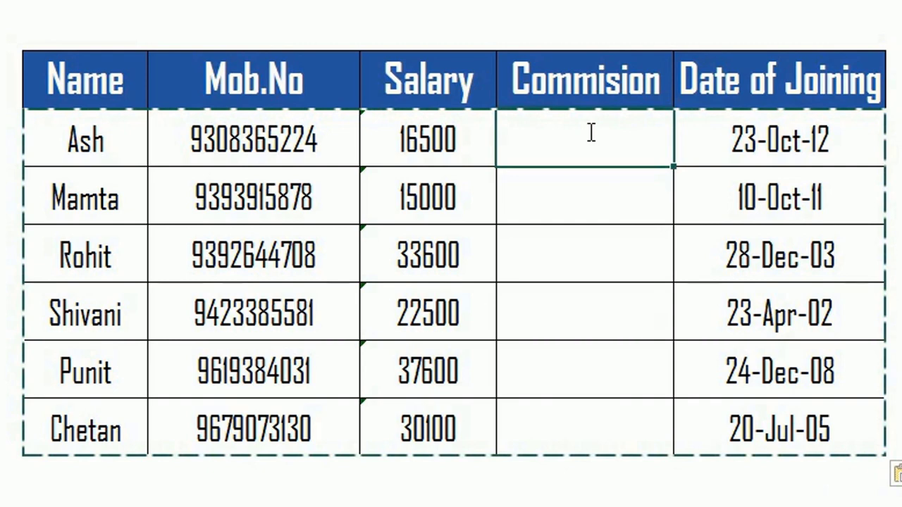
Enter =RAND() in Ash's Commision cell and fill it down to Chetan
{"action": "type", "text": "=rand"}
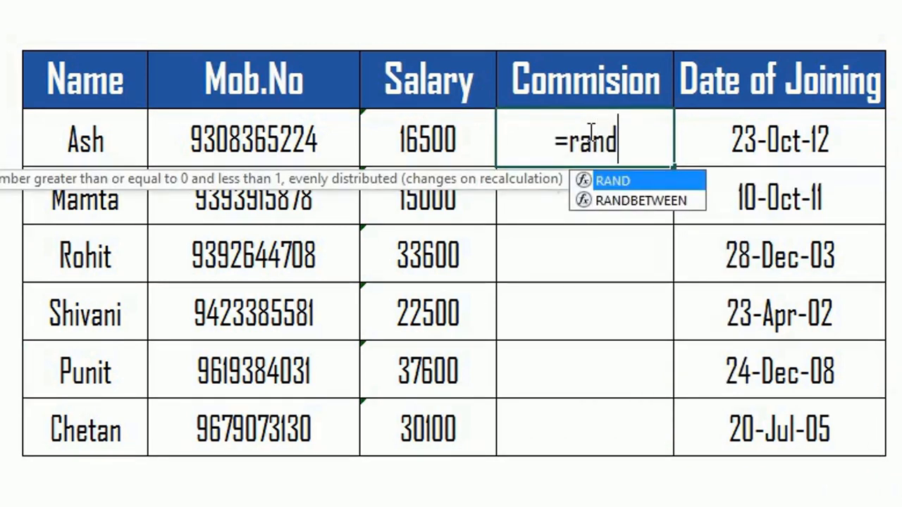
{"action": "key", "text": "Tab"}
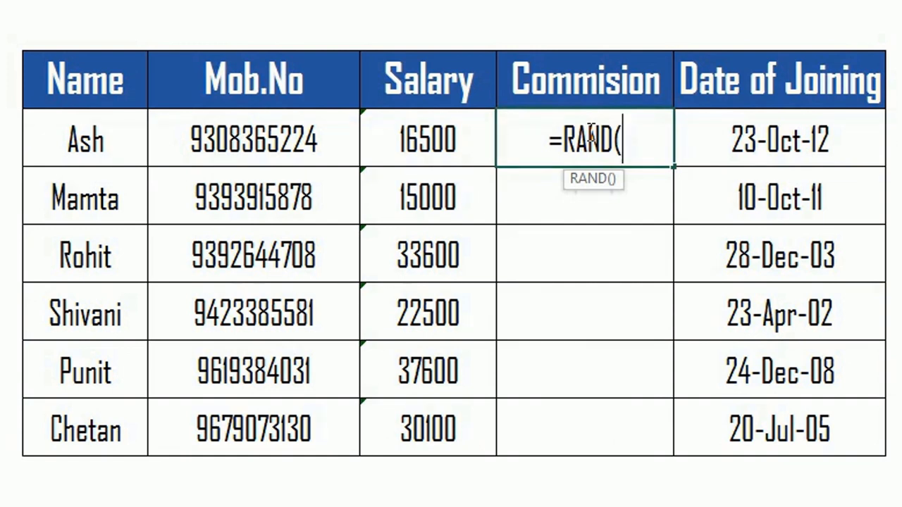
{"action": "type", "text": ")"}
{"action": "key", "text": "Return"}
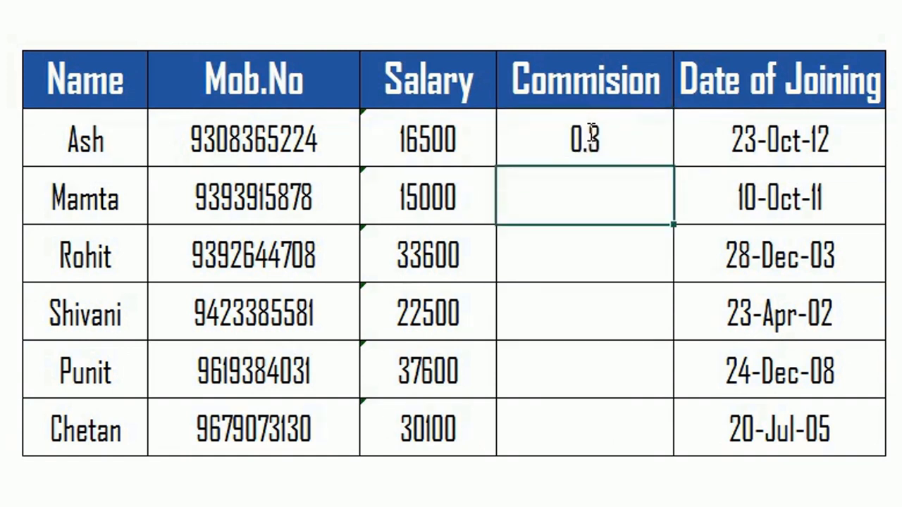
{"action": "key", "text": "Up"}
{"action": "key", "text": "shift+Down"}
{"action": "key", "text": "shift+Down"}
{"action": "key", "text": "shift+Down"}
{"action": "key", "text": "shift+Down"}
{"action": "key", "text": "shift+Down"}
{"action": "key", "text": "shift+Up"}
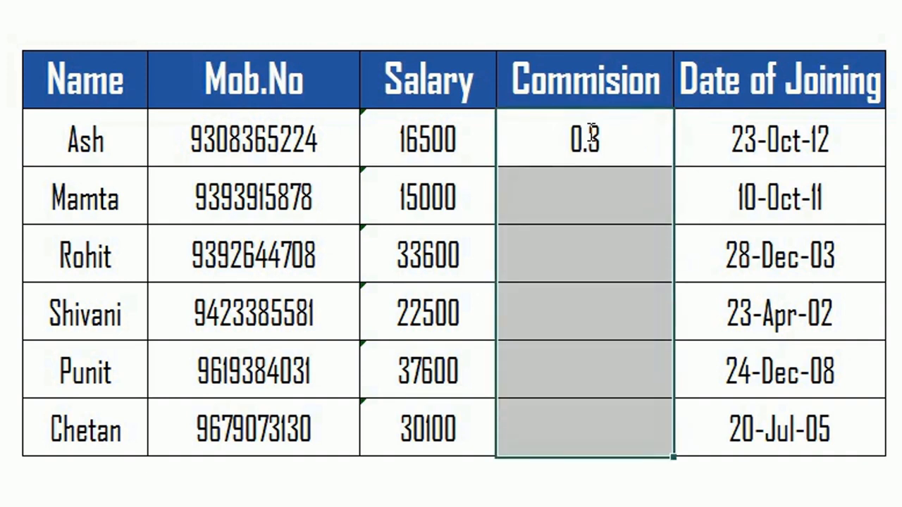
{"action": "key", "text": "ctrl+d"}
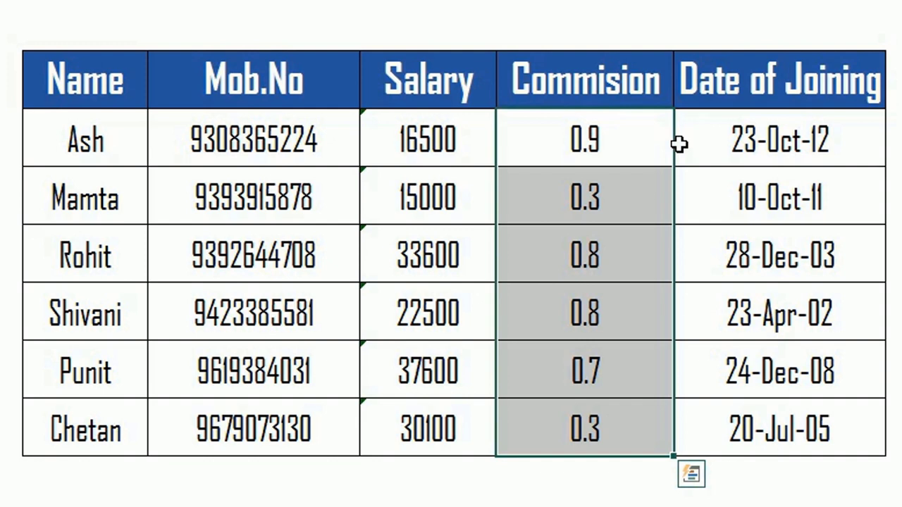
{"action": "left_click", "coordinate": [678, 144]}
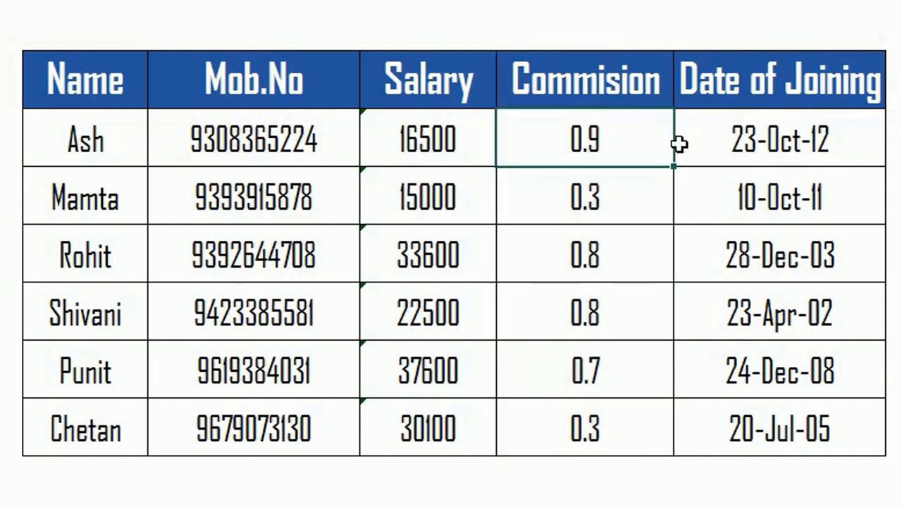
Replace Ash's Commision formula with =RAND()*5 and copy it down to Chetan
{"action": "type", "text": "=RAND()"}
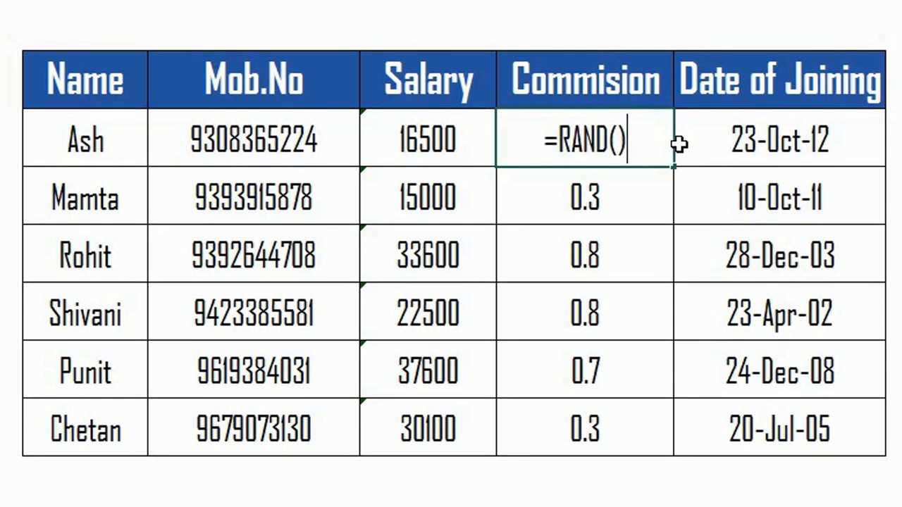
{"action": "type", "text": "*"}
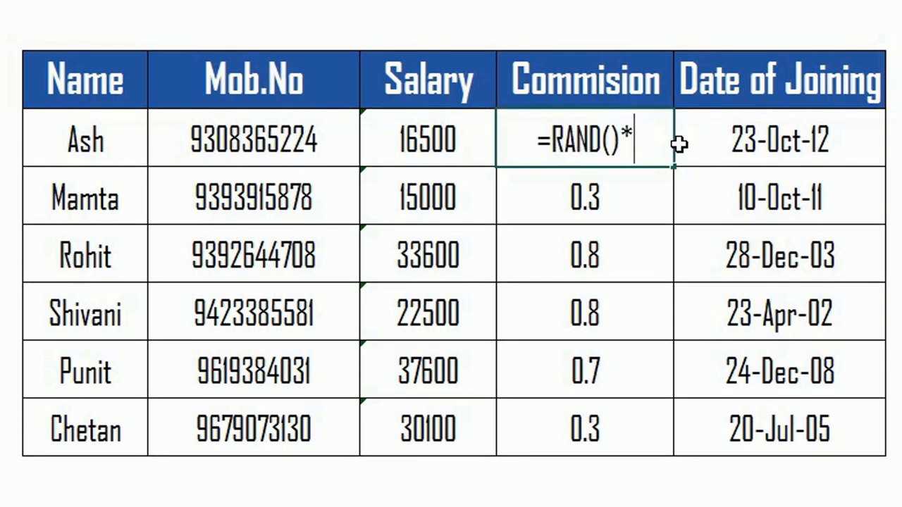
{"action": "type", "text": "5"}
{"action": "key", "text": "Return"}
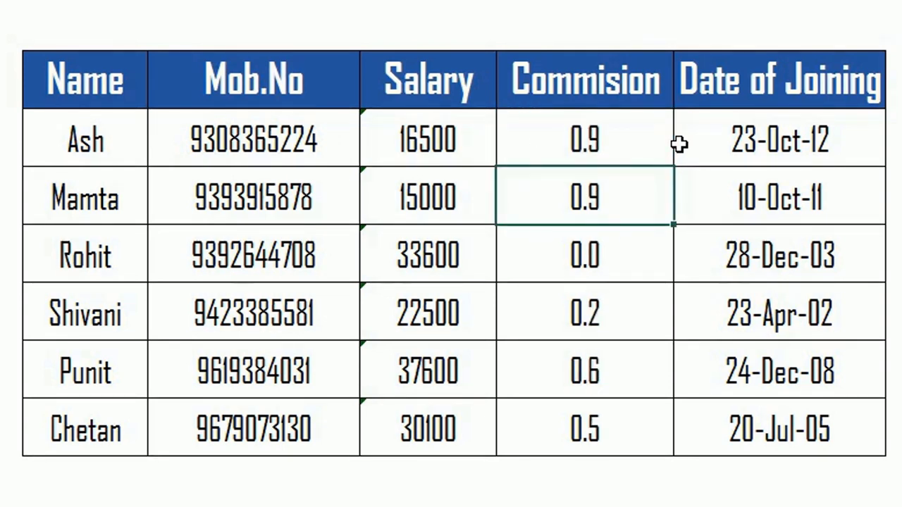
{"action": "key", "text": "Up"}
{"action": "double_click", "coordinate": [674, 166]}
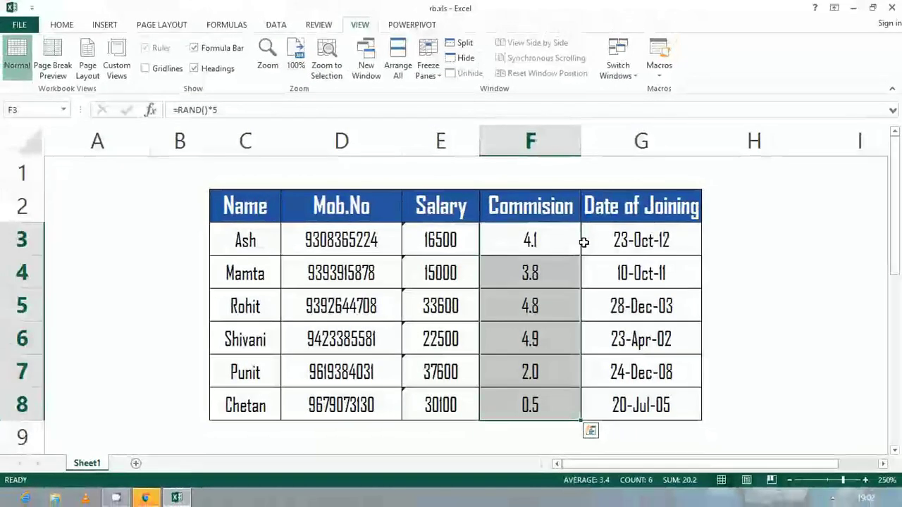
{"action": "key", "text": "Left"}
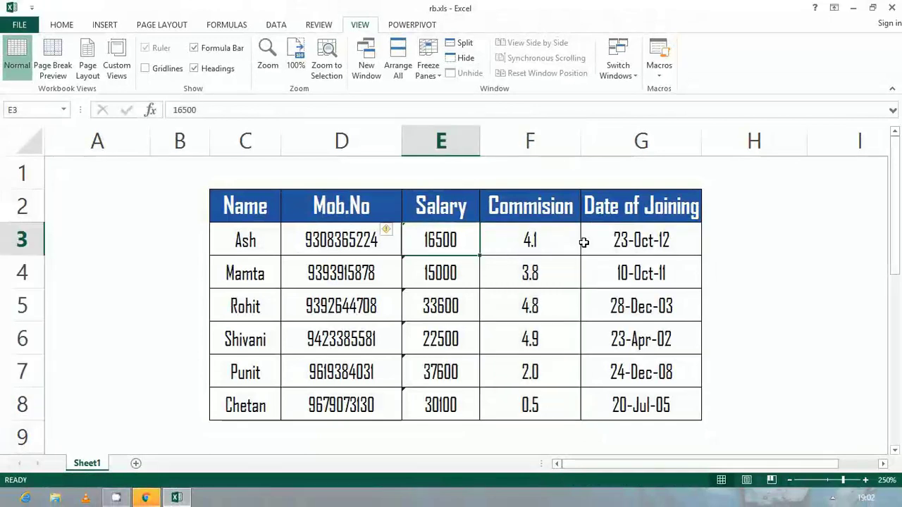